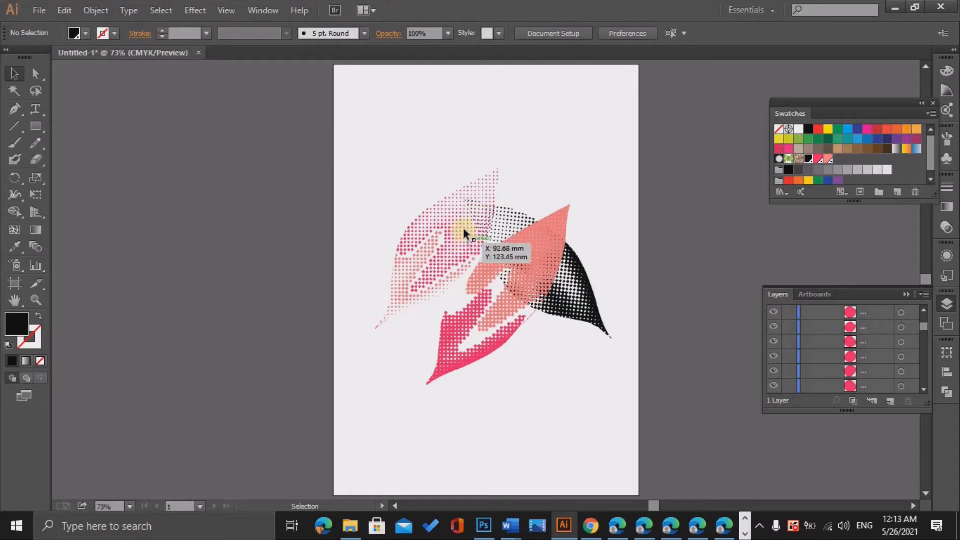
Step: Ungroup the halftone leaf artwork so that each leaf can be selected separately
left_click(527, 273)
left_click(527, 418)
left_click(583, 315)
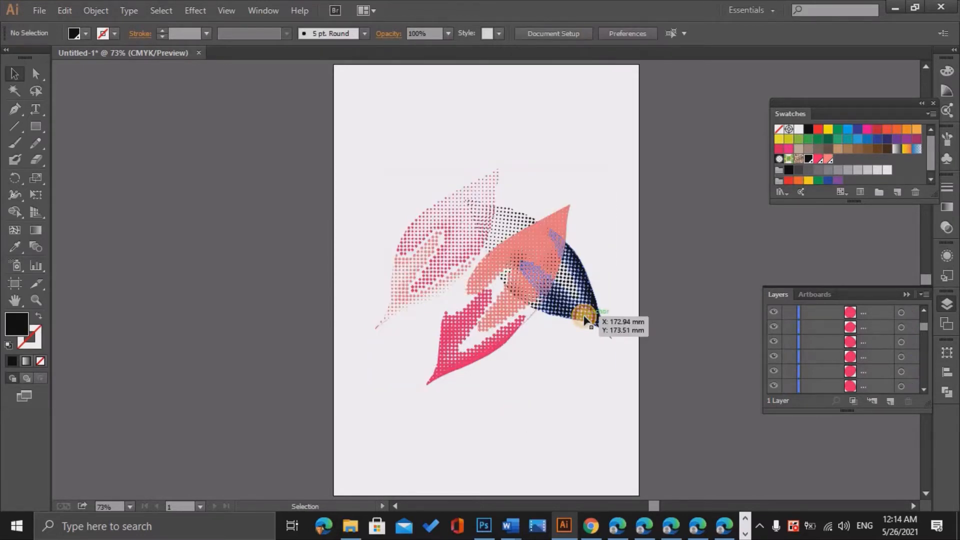
right_click(583, 313)
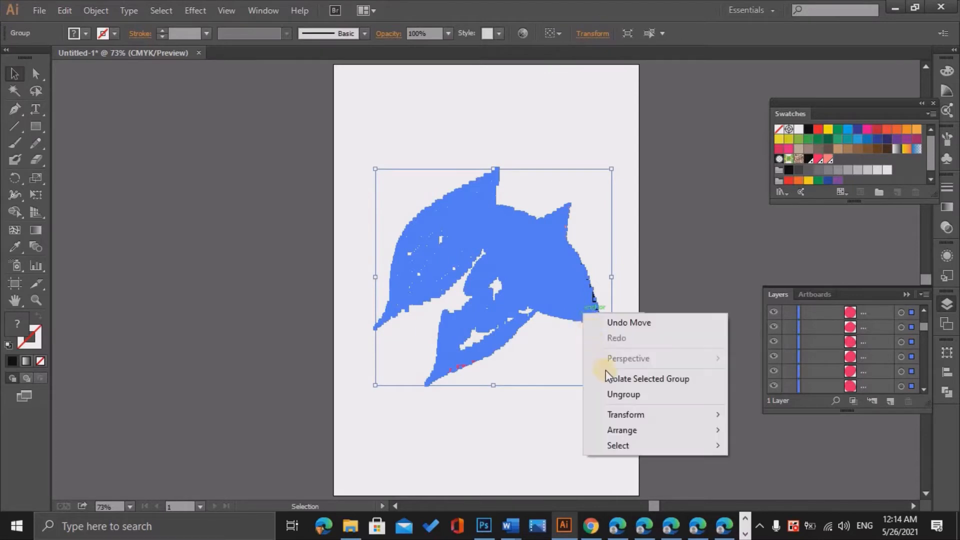
left_click(620, 395)
left_click(568, 370)
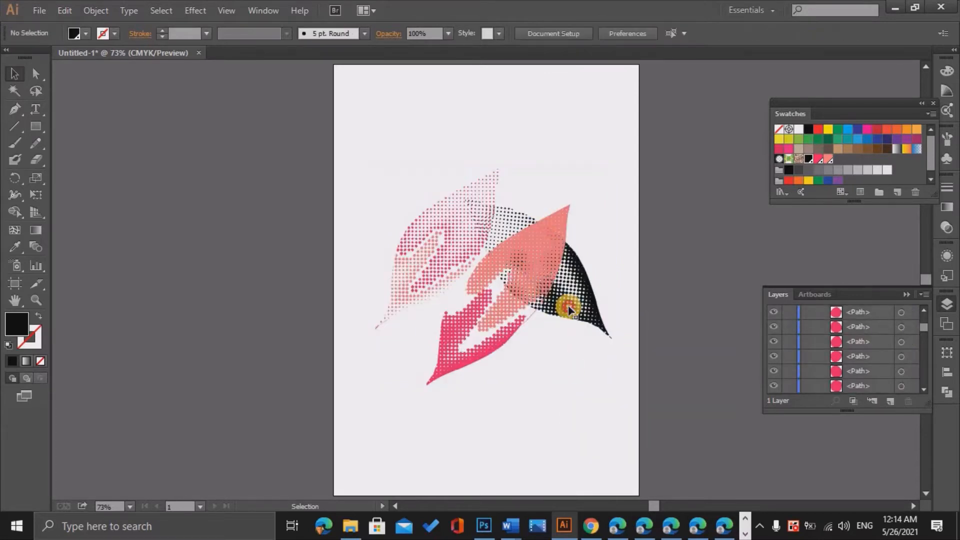
Step: Enlarge the black halftone leaf towards the upper left so it extends behind the light pink leaf
left_click(568, 306)
left_click_drag(465, 200, 395, 176)
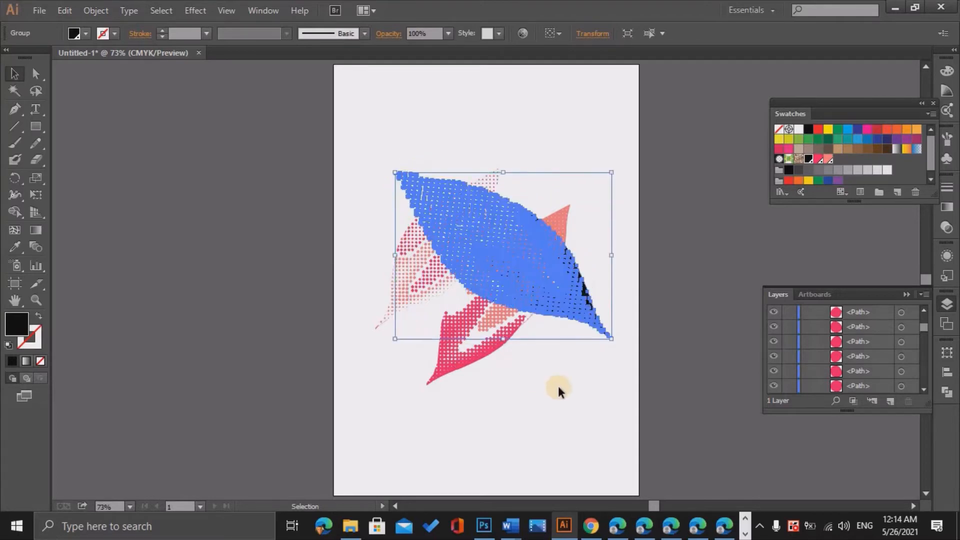
left_click(564, 397)
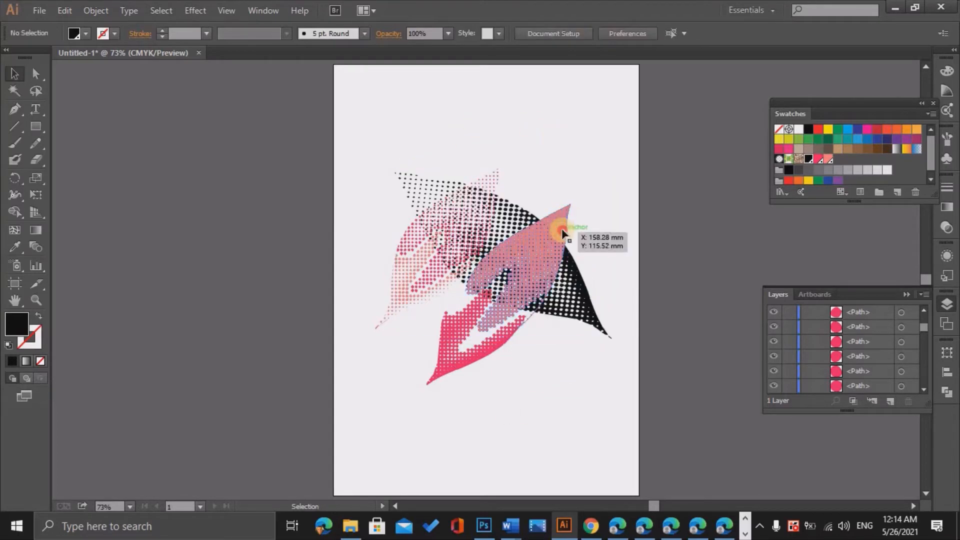
Step: Enlarge the coral leaf towards the upper right and shift it slightly down and left over the black leaf
left_click(565, 212)
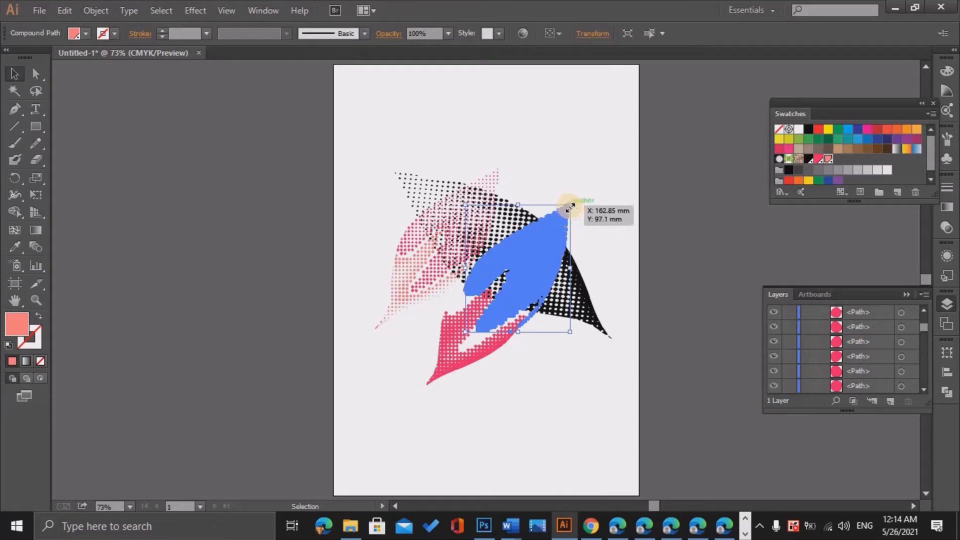
left_click_drag(572, 203, 599, 179)
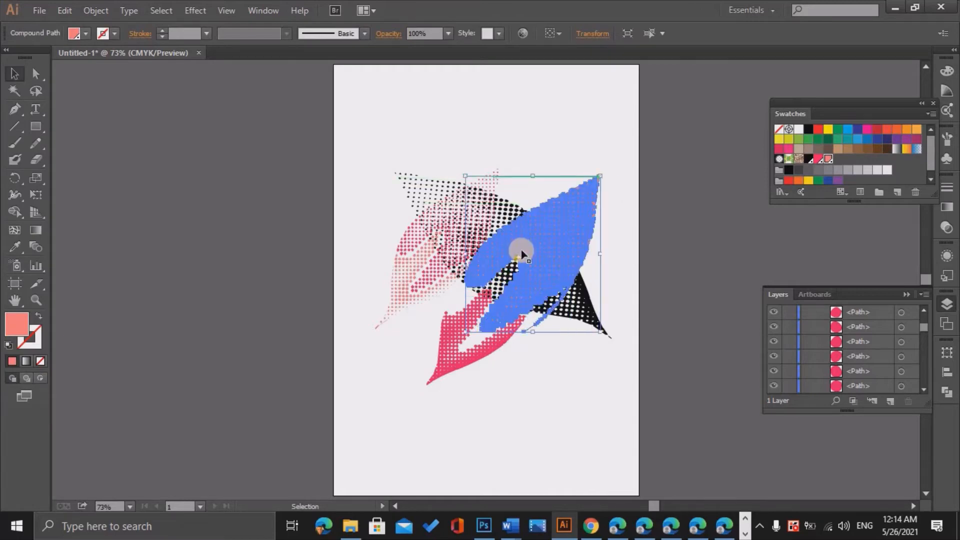
left_click_drag(518, 251, 440, 349)
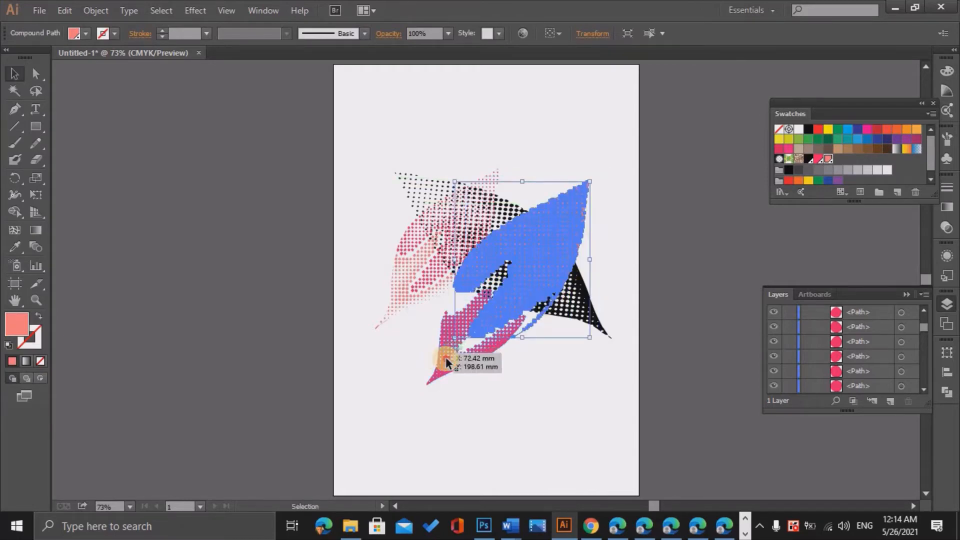
Step: Enlarge the lower pink leaf towards the lower left and move it up and right against the coral leaf
left_click(434, 373)
left_click_drag(426, 387, 401, 399)
left_click_drag(432, 346, 450, 330)
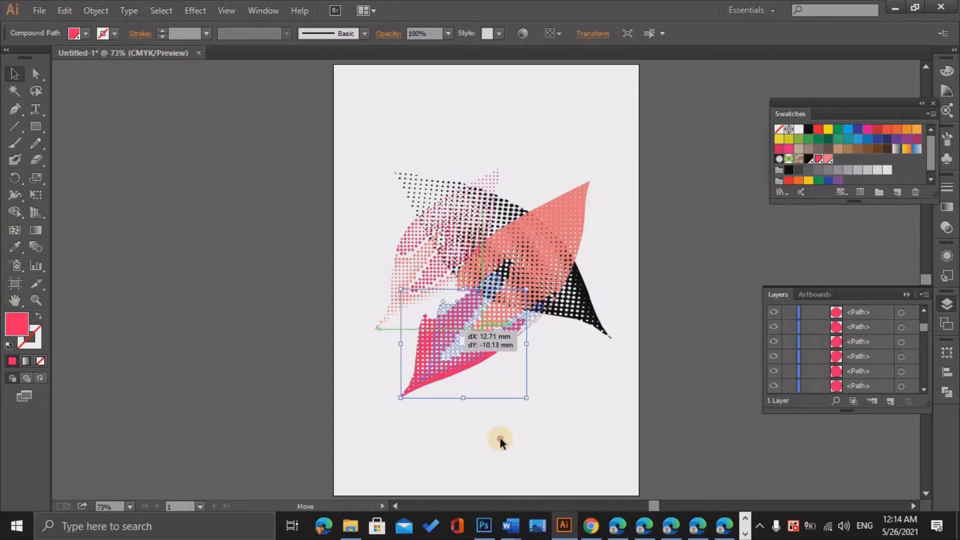
left_click(563, 160)
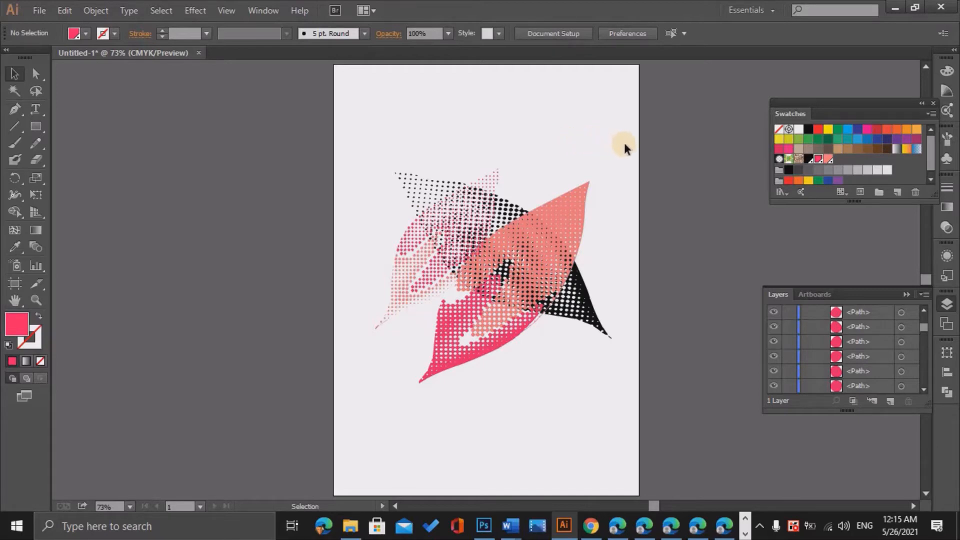
Step: Scale all the leaves down together to about half their size and group them
left_click_drag(625, 145, 360, 406)
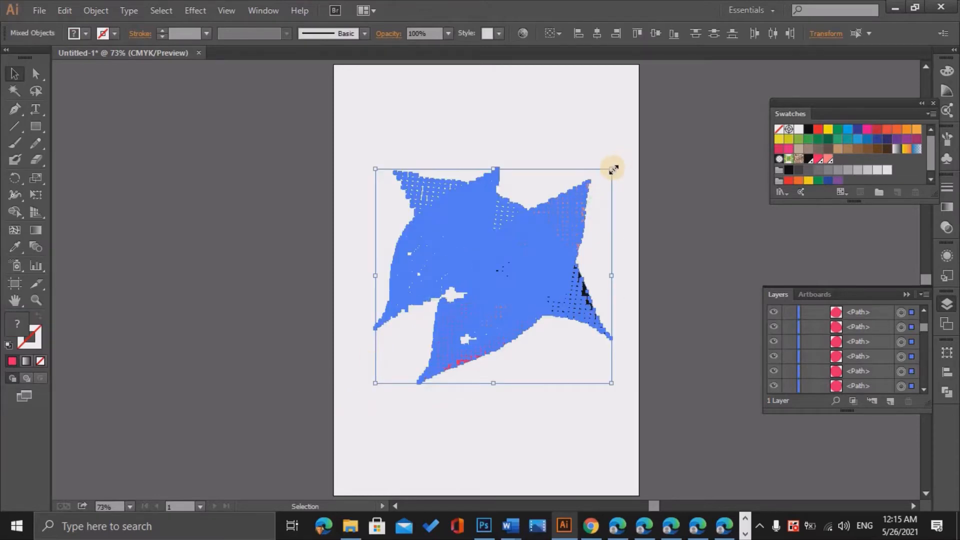
left_click_drag(613, 170, 553, 262)
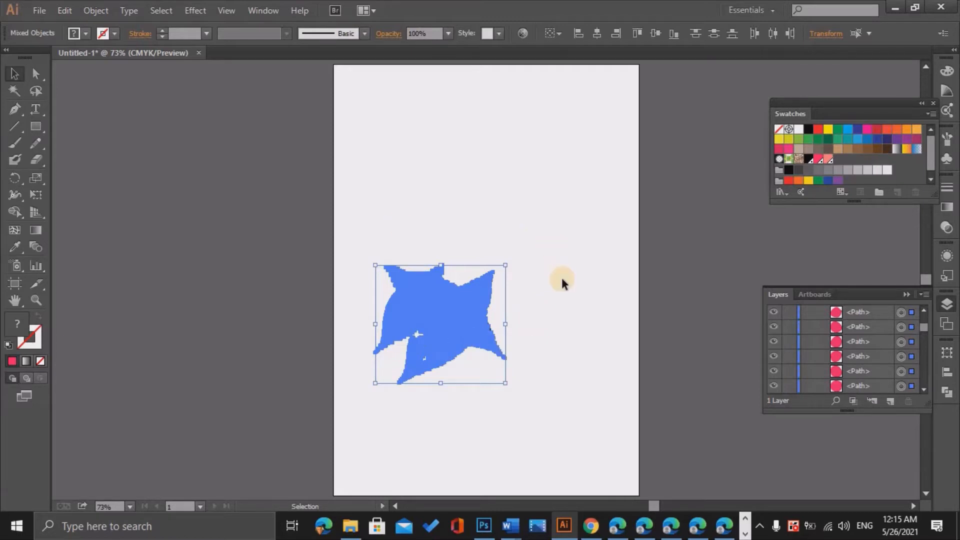
right_click(469, 321)
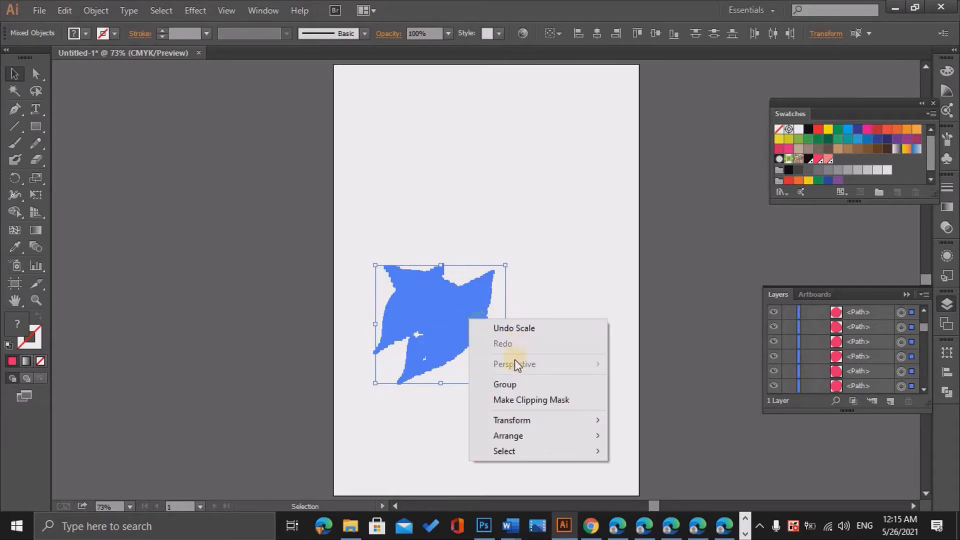
left_click(520, 384)
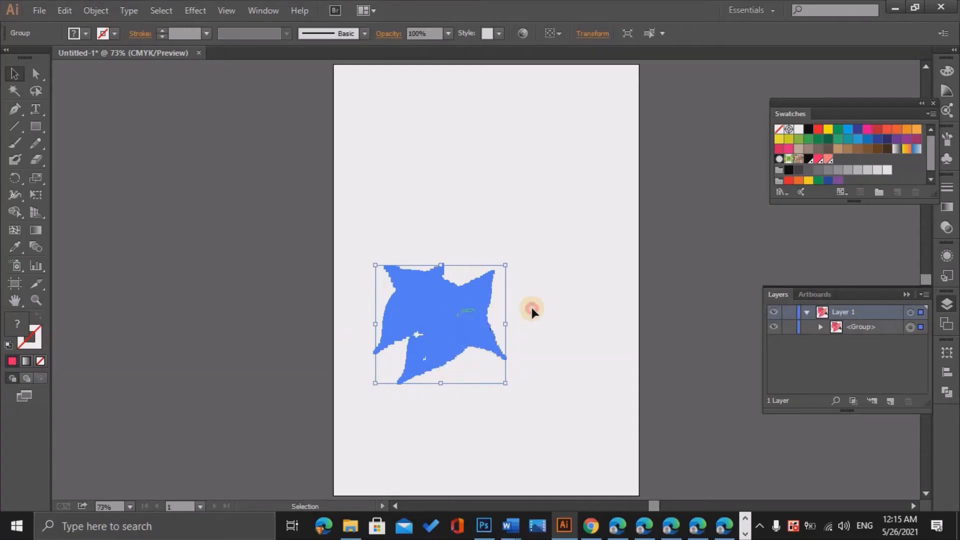
Step: Add the leaf group to the swatches as a pattern and move the original group off the artboard's left side
left_click_drag(532, 308, 858, 176)
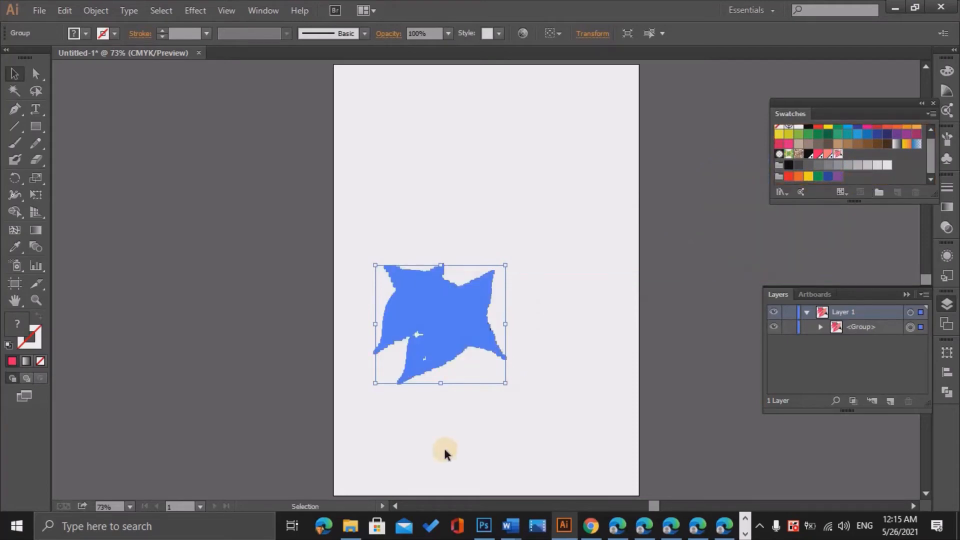
left_click_drag(472, 312, 472, 315)
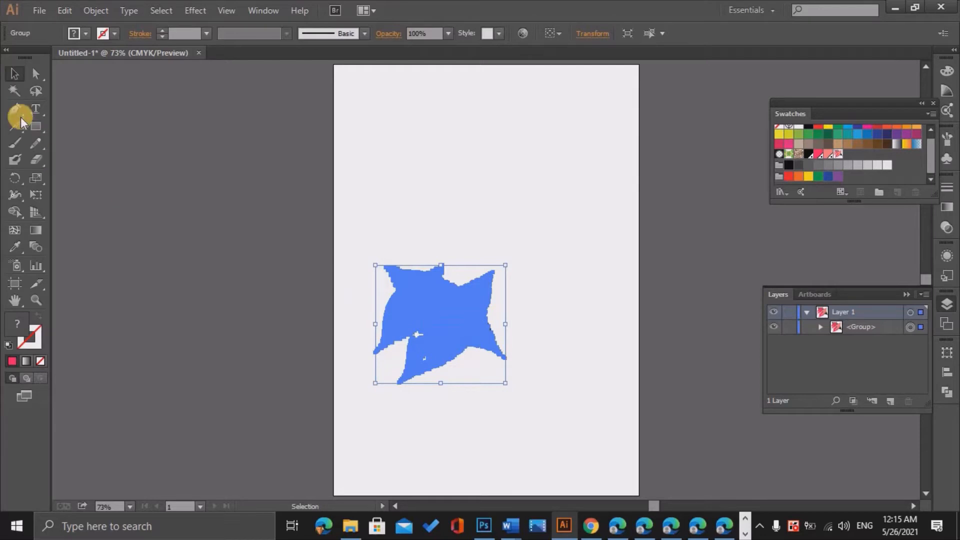
left_click_drag(403, 304, 133, 253)
left_click(285, 133)
Step: Draw a rectangle covering the whole artboard and fill it with the new leaf pattern swatch
left_click(36, 126)
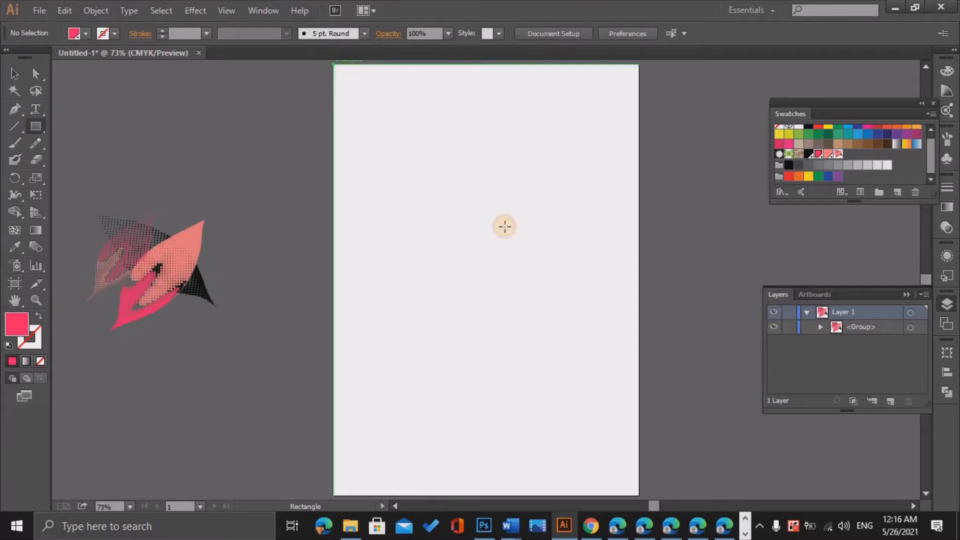
left_click_drag(505, 227, 638, 496)
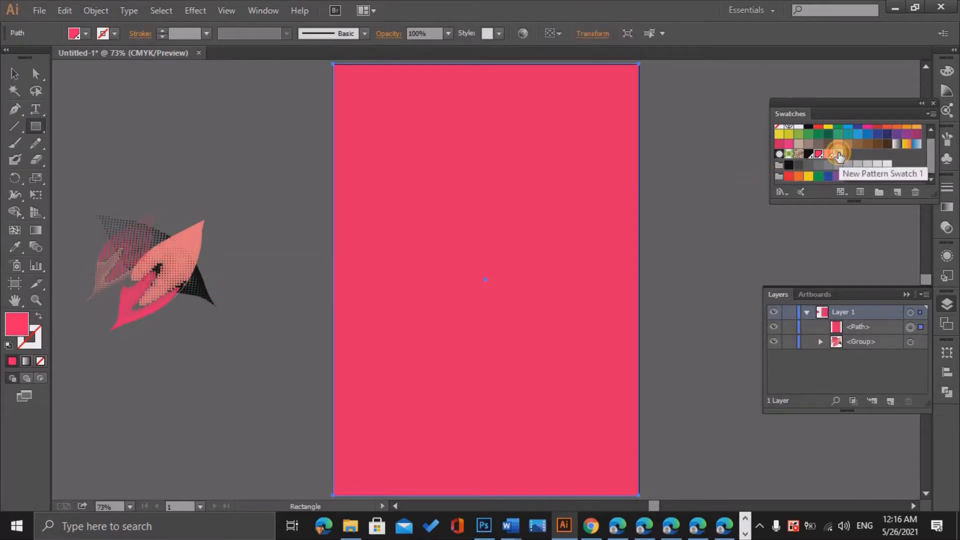
left_click(839, 154)
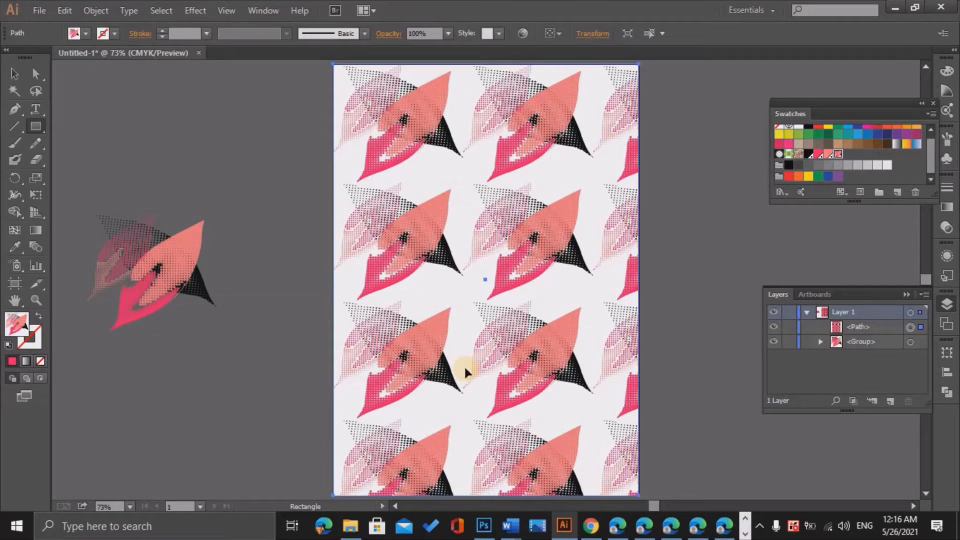
Step: Open the new leaf pattern swatch for editing and position its Pattern Options beside the artboard
key("ctrl+equal")
key("ctrl+equal")
key("ctrl+minus")
key("ctrl+minus")
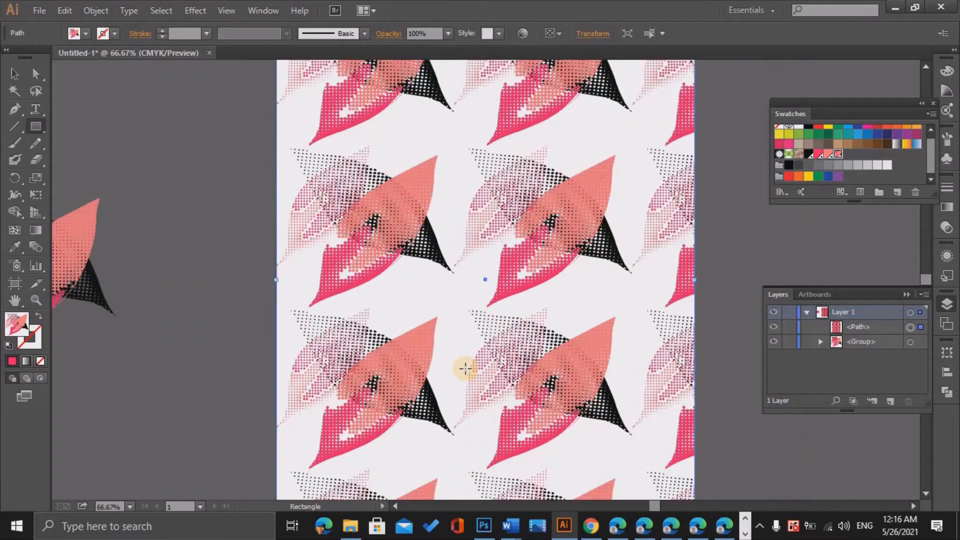
key("m")
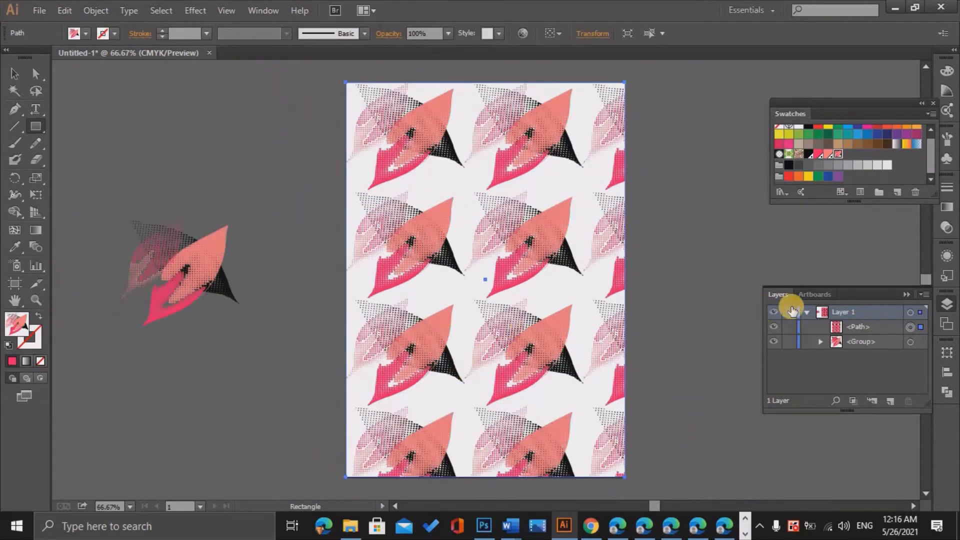
double_click(839, 158)
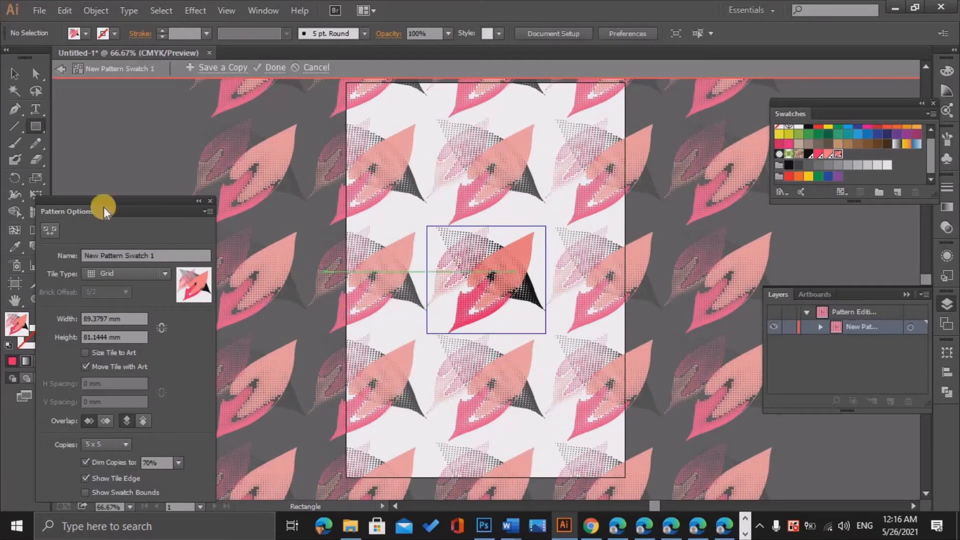
left_click_drag(110, 202, 156, 177)
left_click_drag(157, 142, 154, 129)
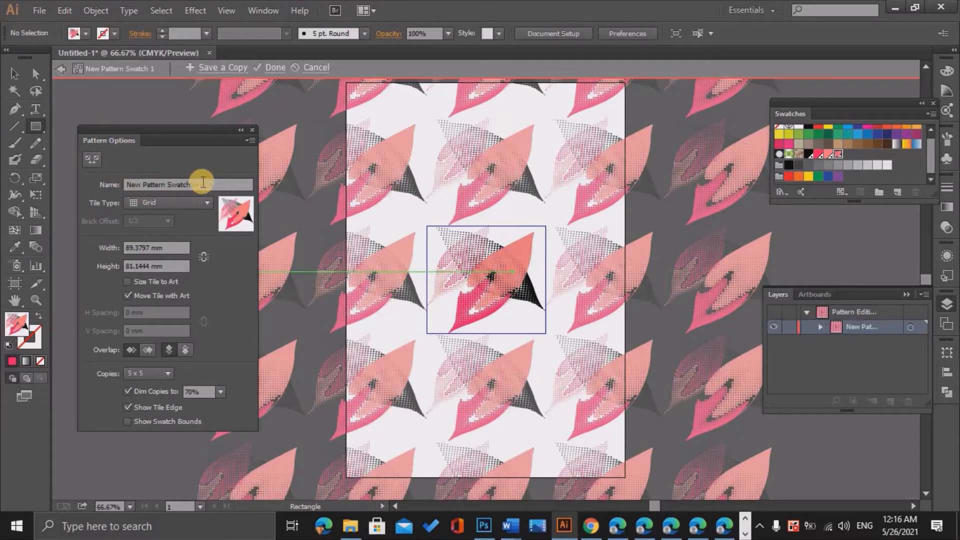
Step: Name the pattern with the designer's first name followed by "comp" and set its tile type to Brick by Row
triple_click(148, 185)
type("mohamed compl")
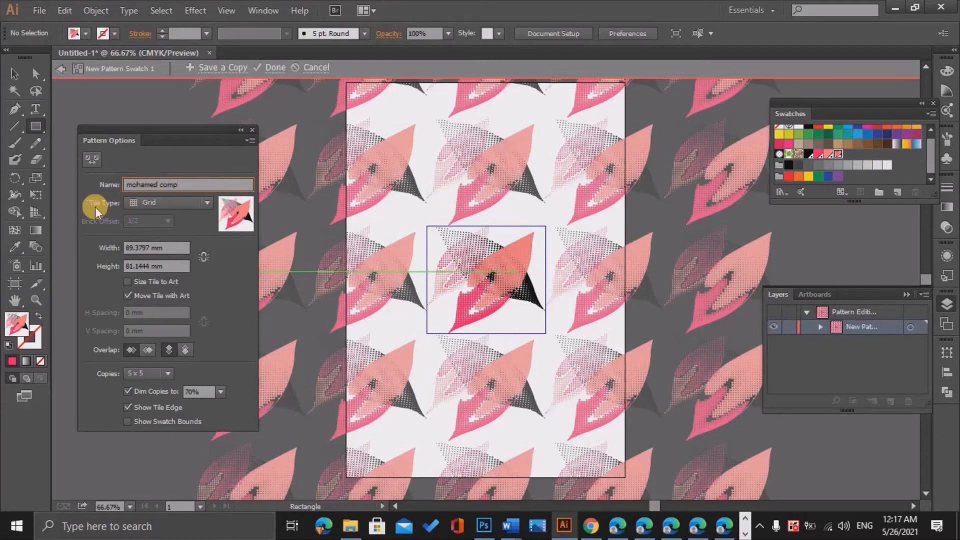
left_click(189, 203)
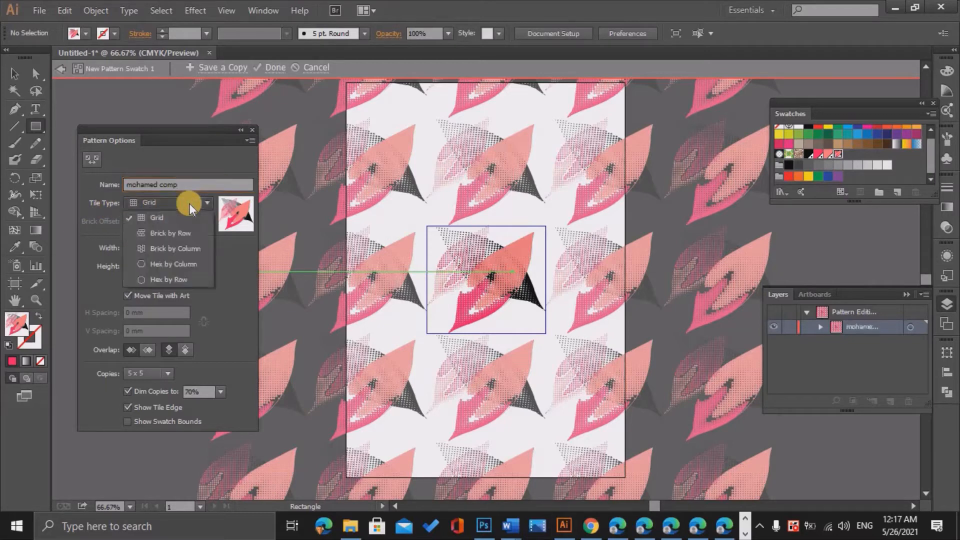
left_click(196, 237)
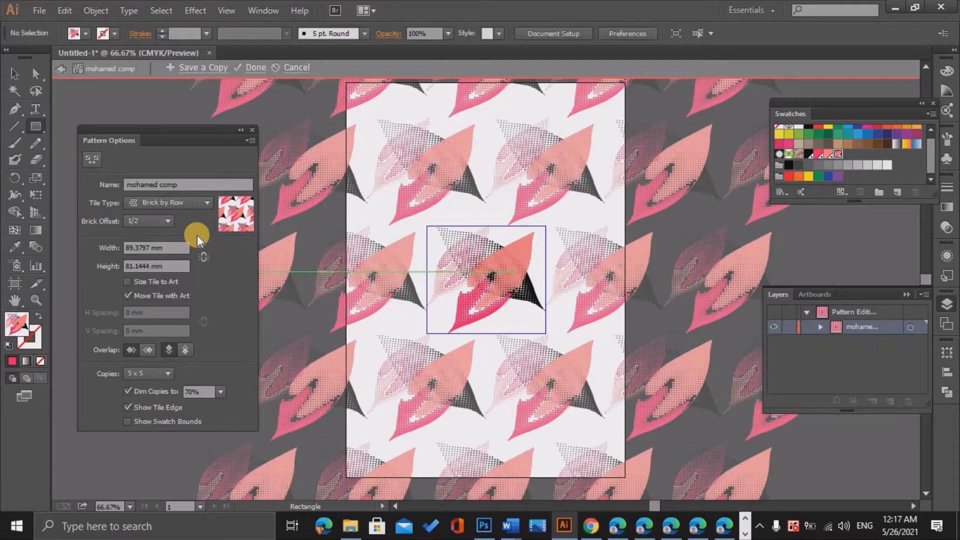
Step: Try brick offsets of 1/3, 1/4 and 2/3 on the leaf pattern
left_click(166, 221)
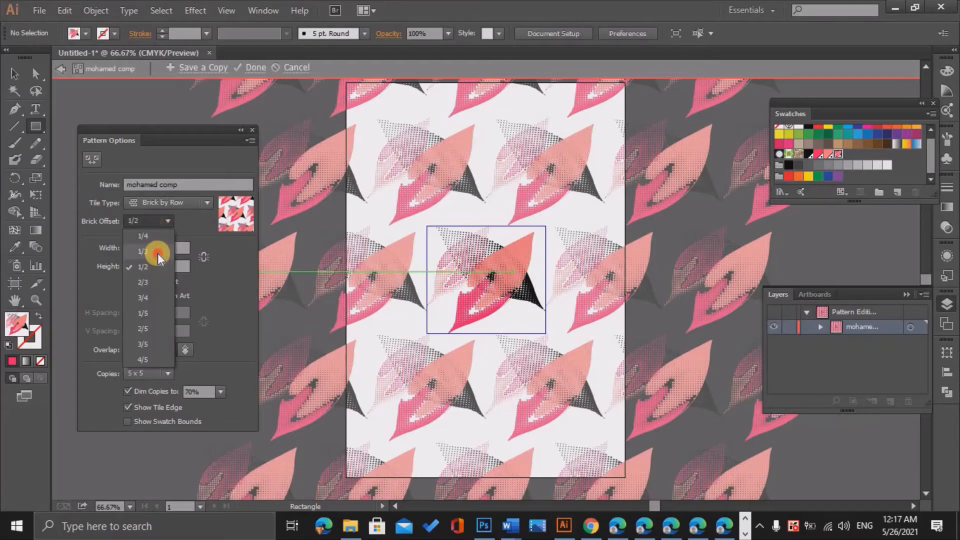
left_click(158, 253)
left_click(165, 221)
left_click(160, 236)
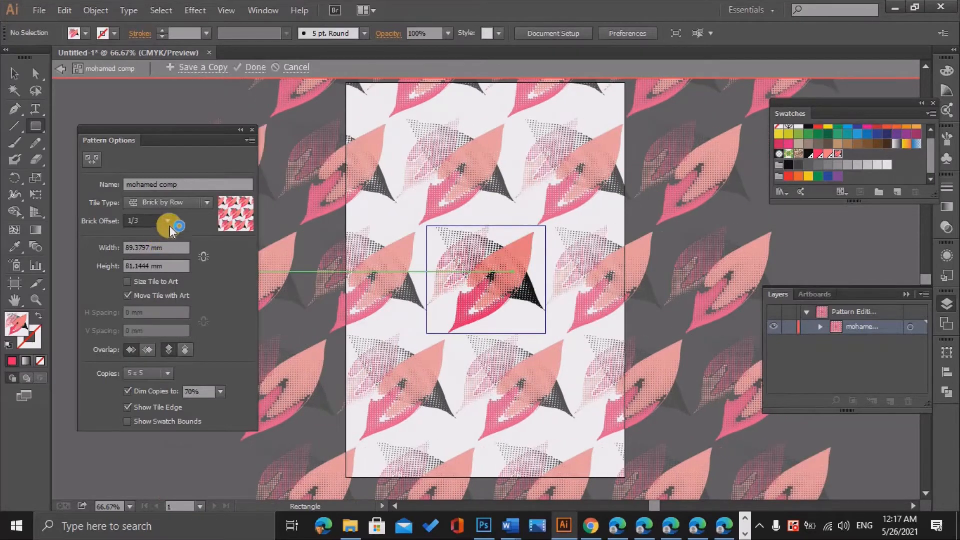
left_click(170, 221)
left_click(163, 254)
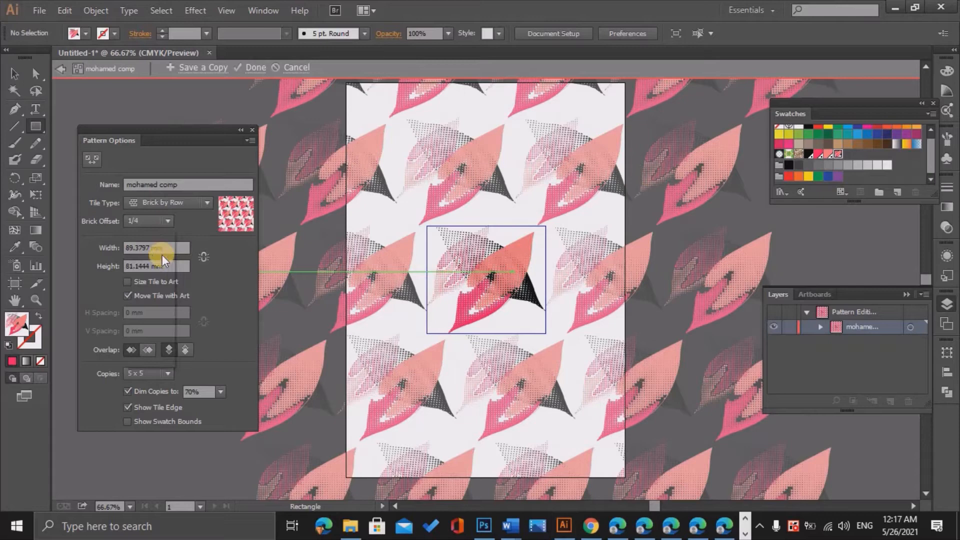
left_click(167, 221)
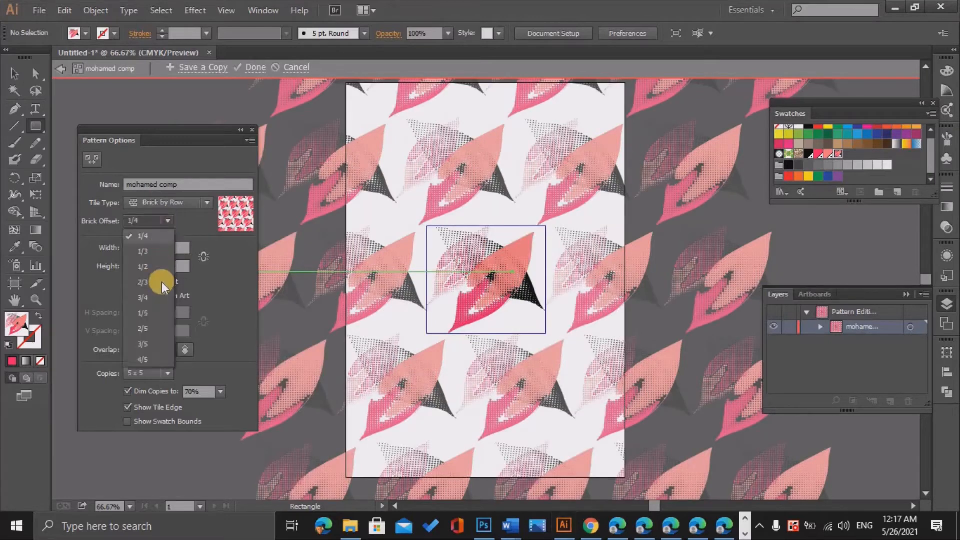
left_click(179, 221)
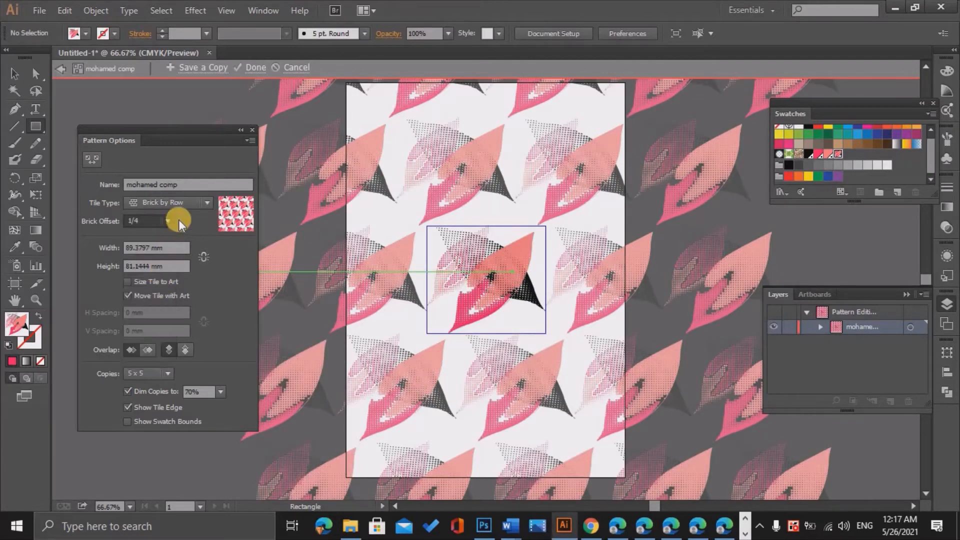
left_click(169, 220)
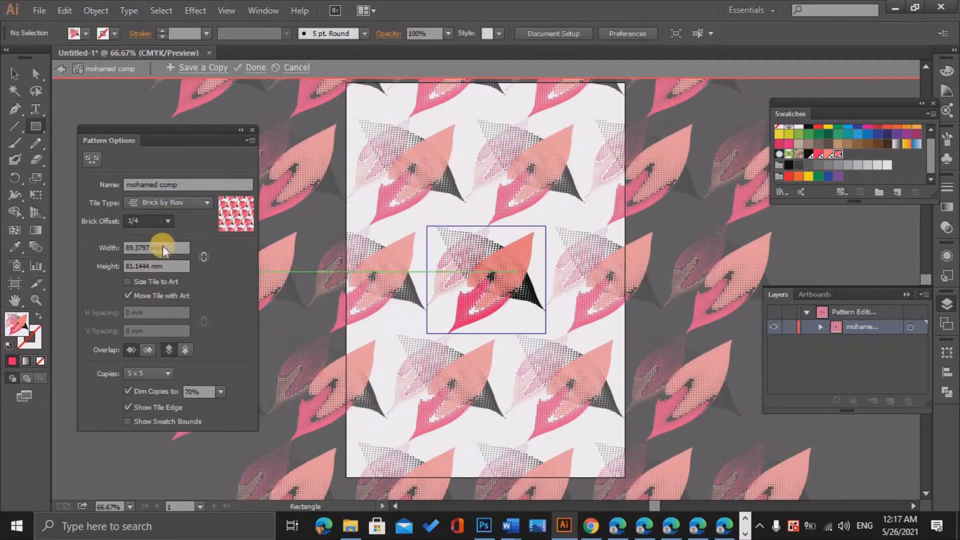
left_click(158, 280)
Step: Set the pattern's brick offset to 1/5 and its tile width to 88 mm
left_click(167, 223)
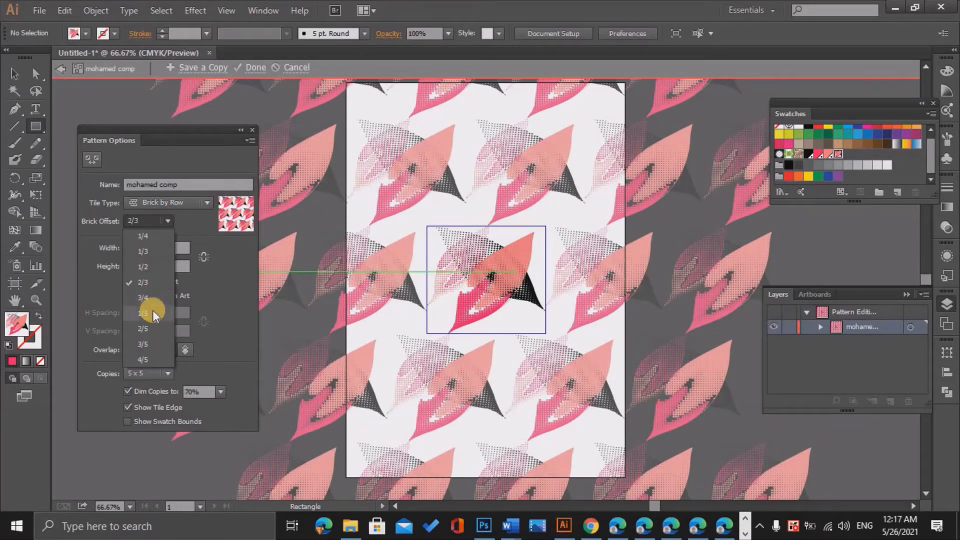
left_click(152, 311)
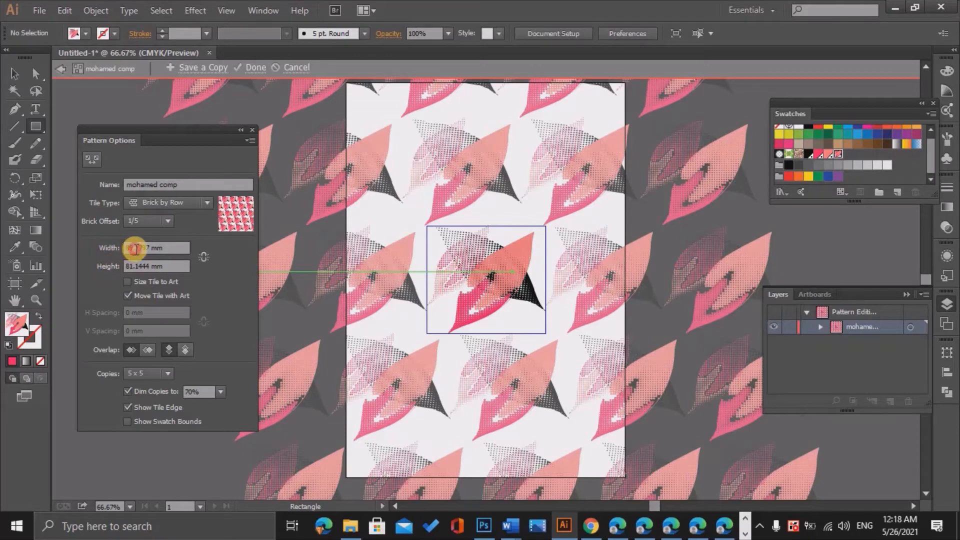
double_click(136, 249)
type("88")
key("Return")
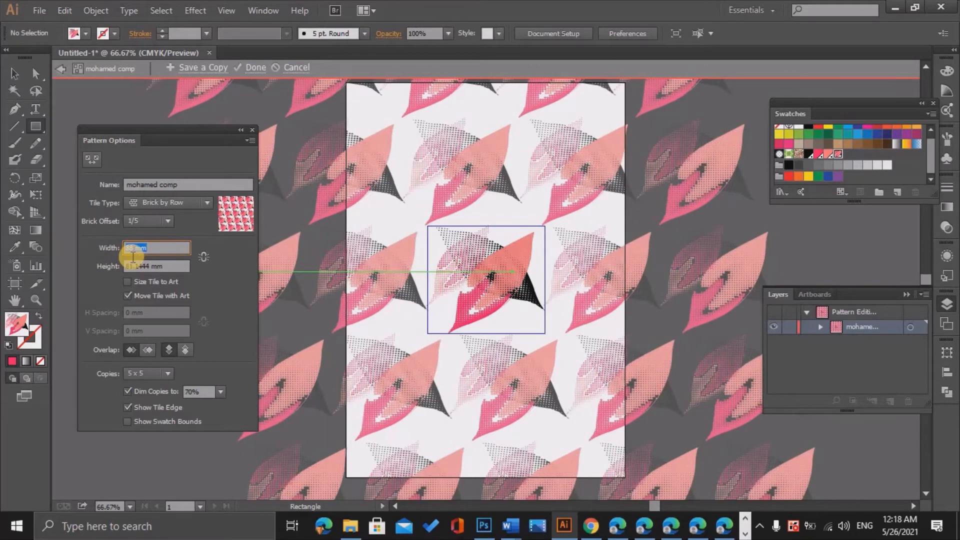
Step: Reduce the leaf pattern's tile width in 1 mm steps down to 70 mm
type("83")
key("Return")
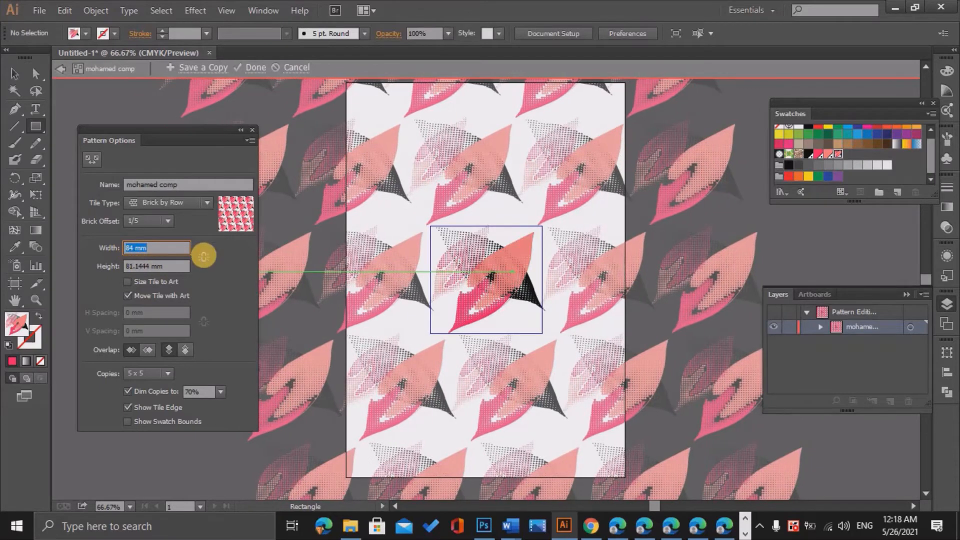
type("82")
key("Return")
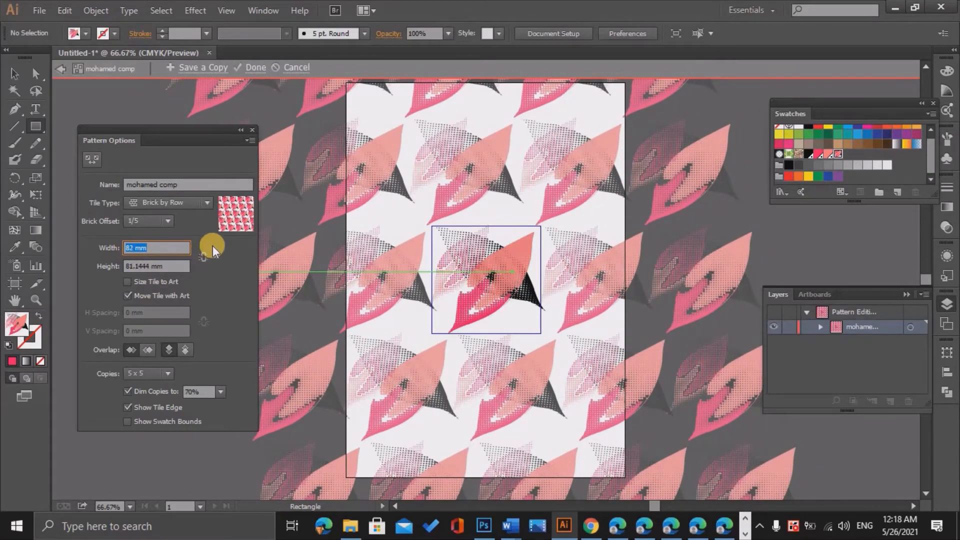
type("81")
key("Return")
type("80")
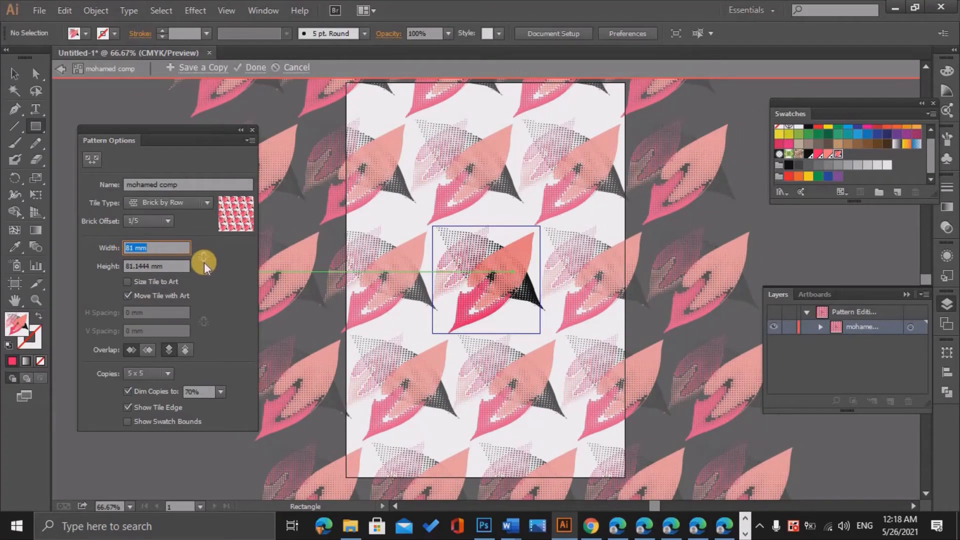
key("Return")
type("79")
key("Return")
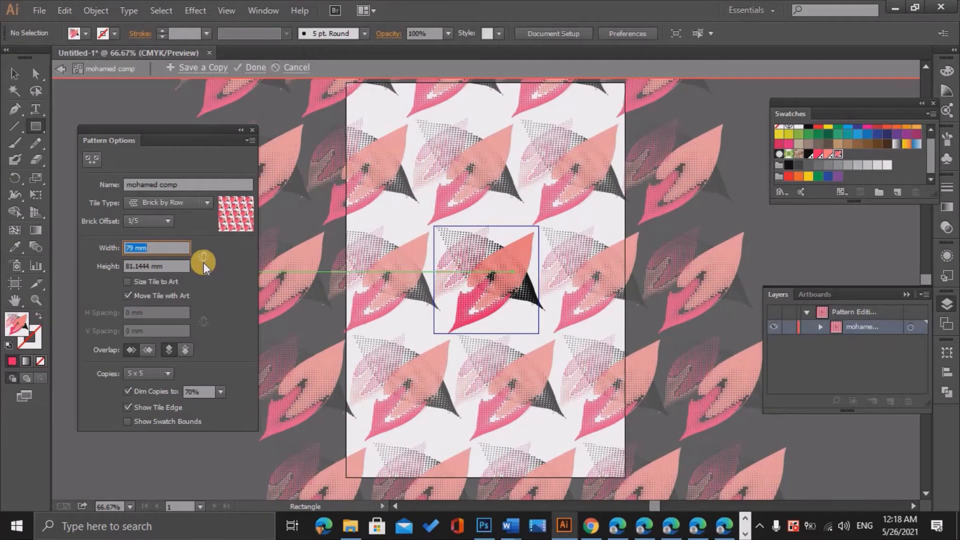
type("78")
key("Return")
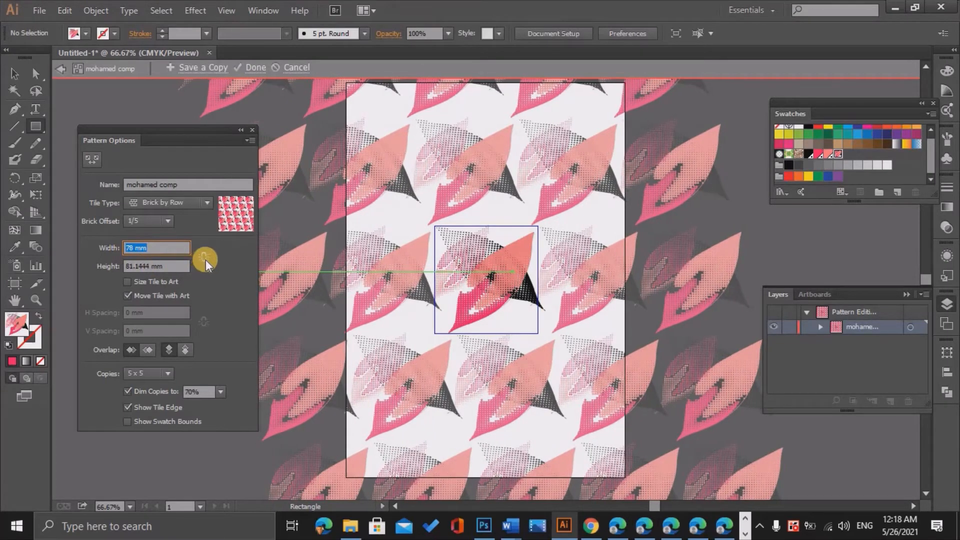
type("77")
key("Return")
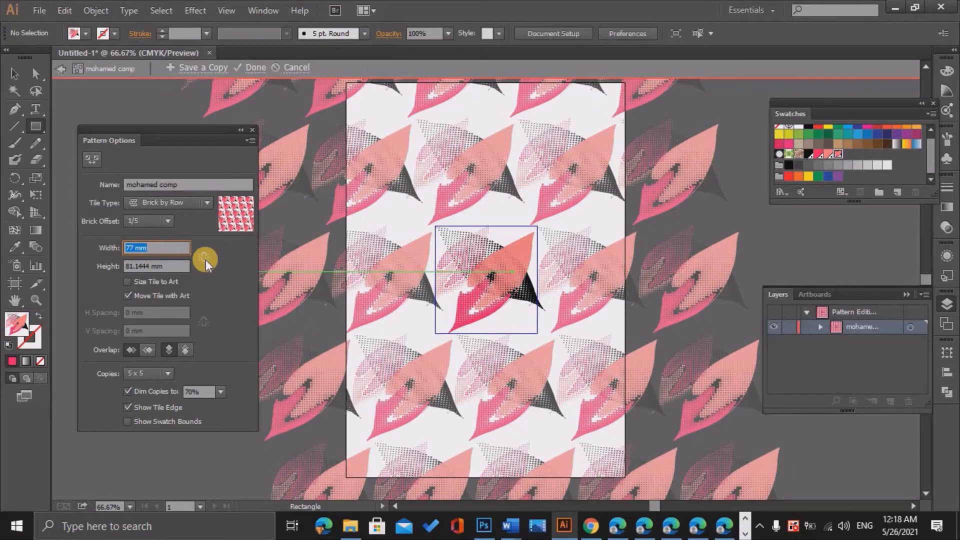
type("76")
key("Return")
type("75")
key("Return")
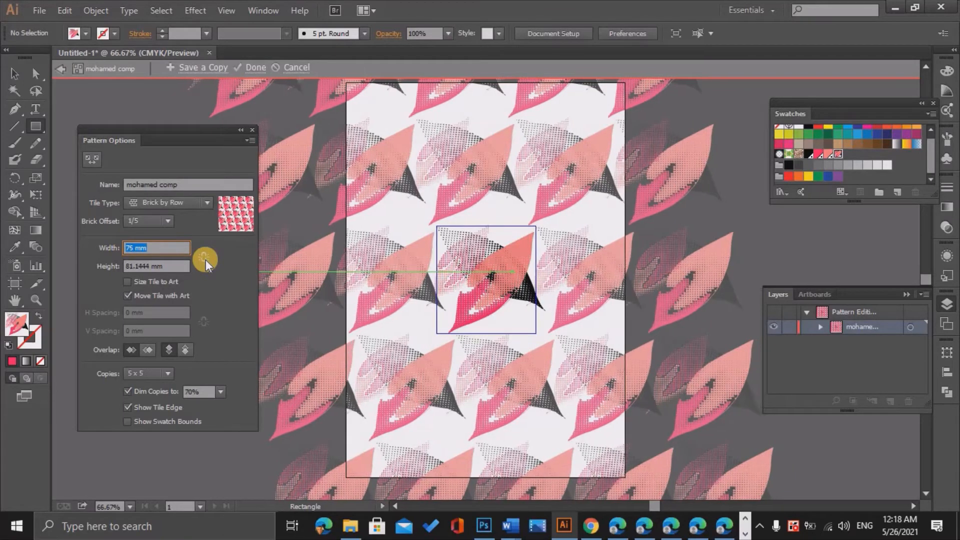
type("74")
key("Return")
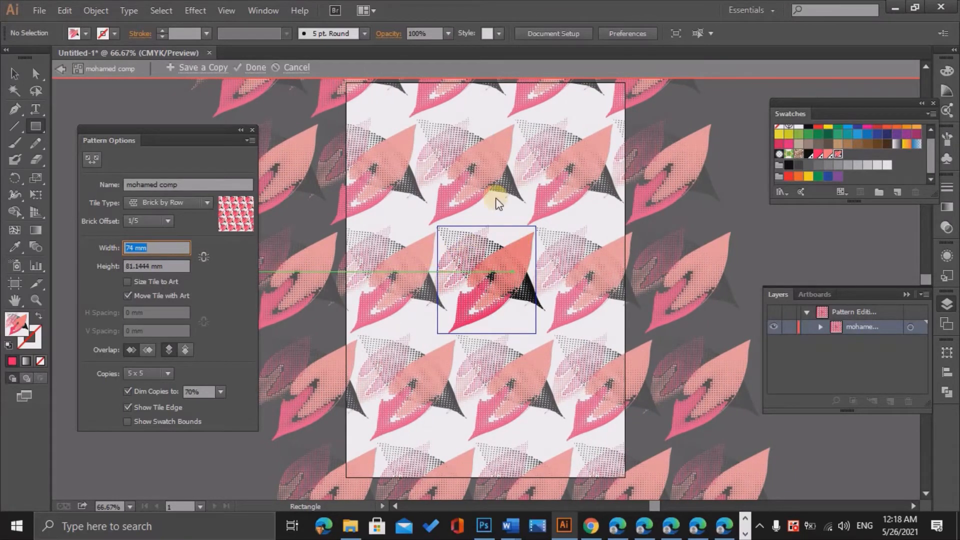
type("73")
key("Return")
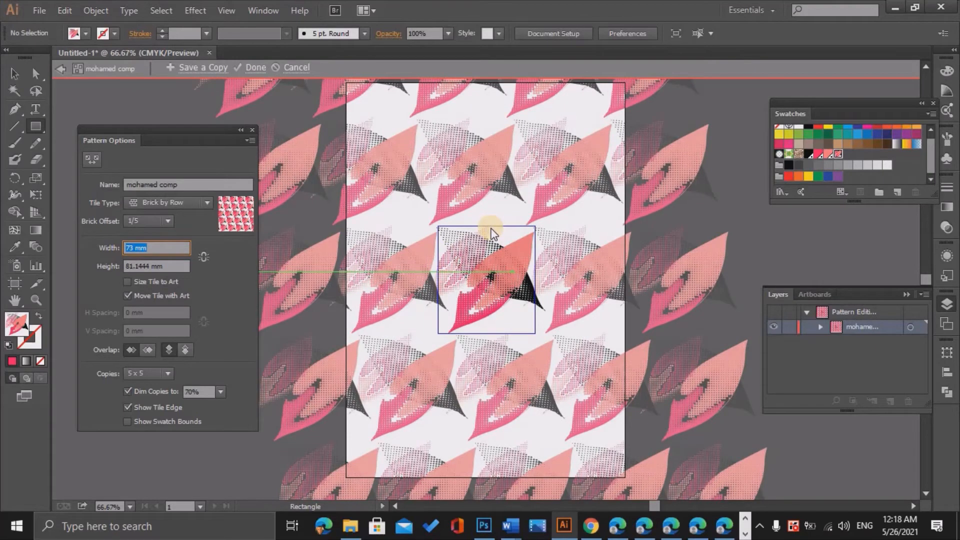
type("72")
key("Return")
type("71")
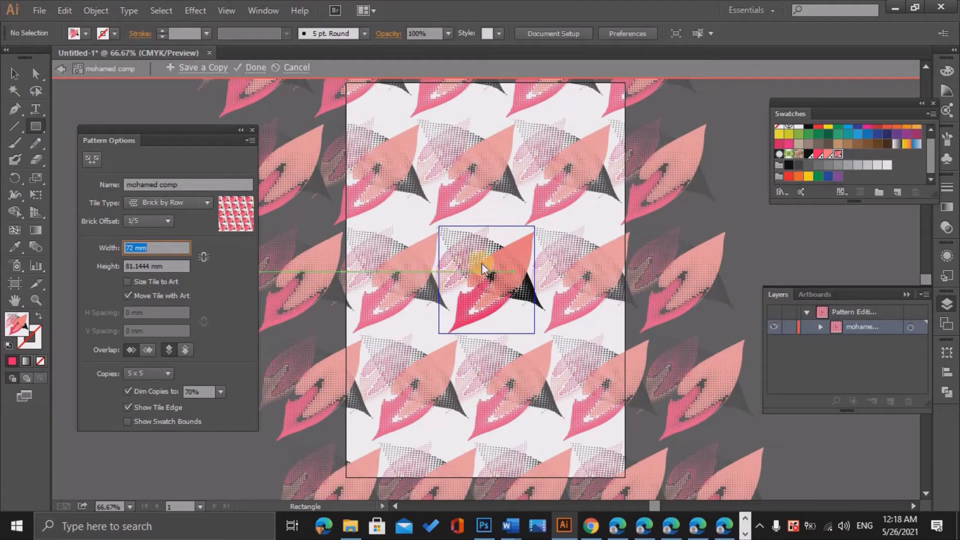
key("Return")
type("70")
key("Return")
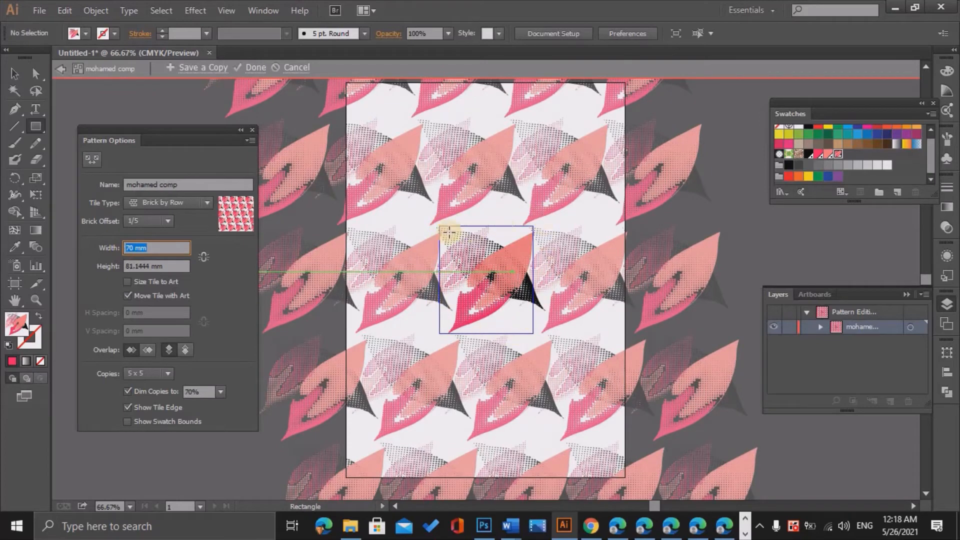
key("Return")
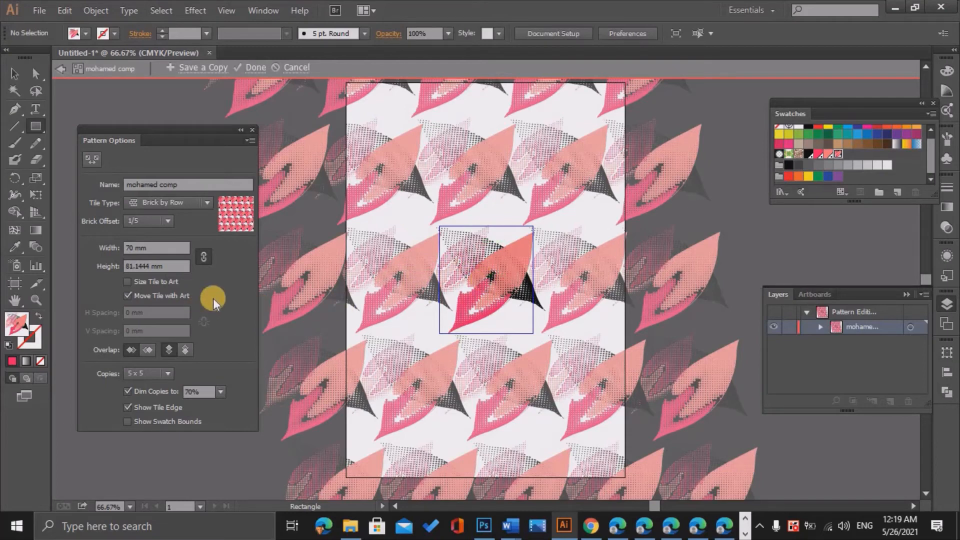
Step: Unlink the tile's width and height, try a tile height of 70 mm, and set the height to 60 mm
double_click(135, 266)
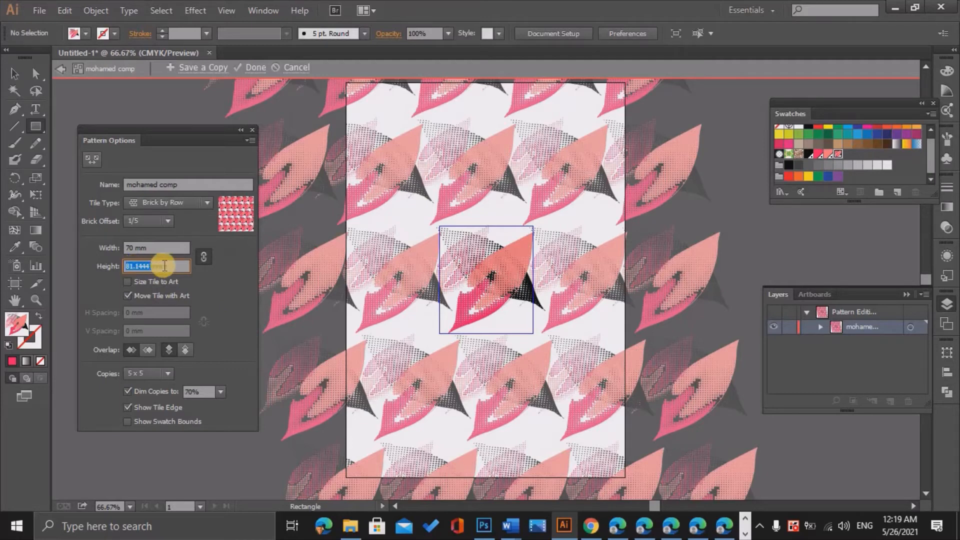
left_click(205, 255)
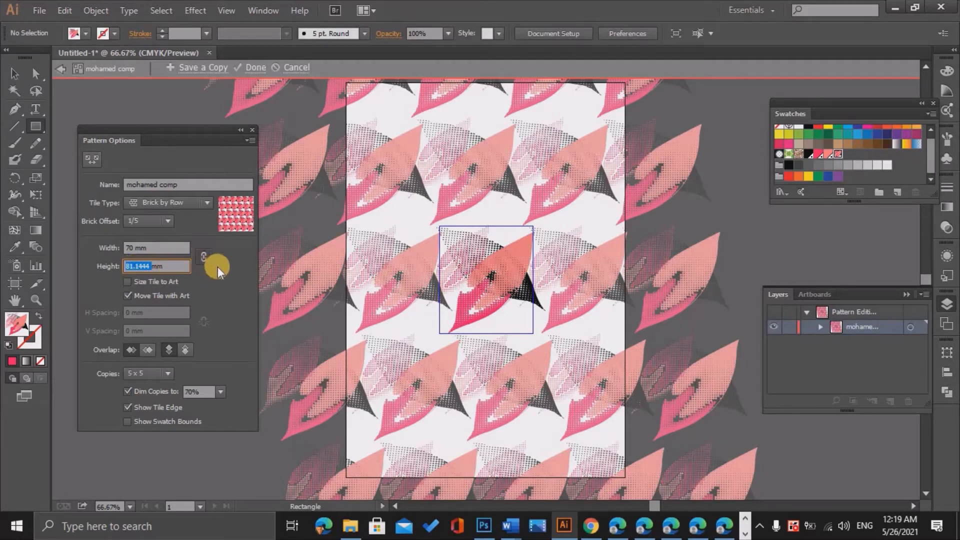
left_click(136, 268)
double_click(131, 266)
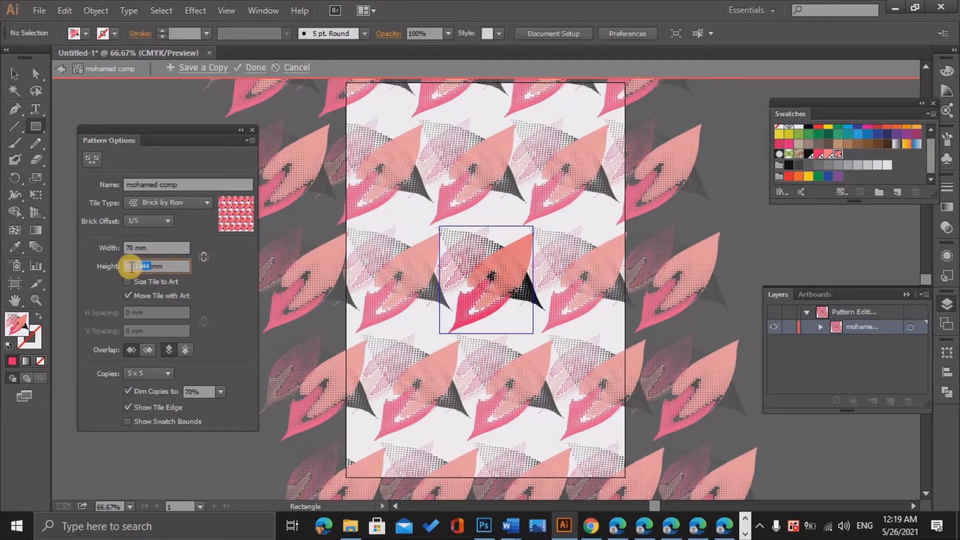
type("70")
key("Return")
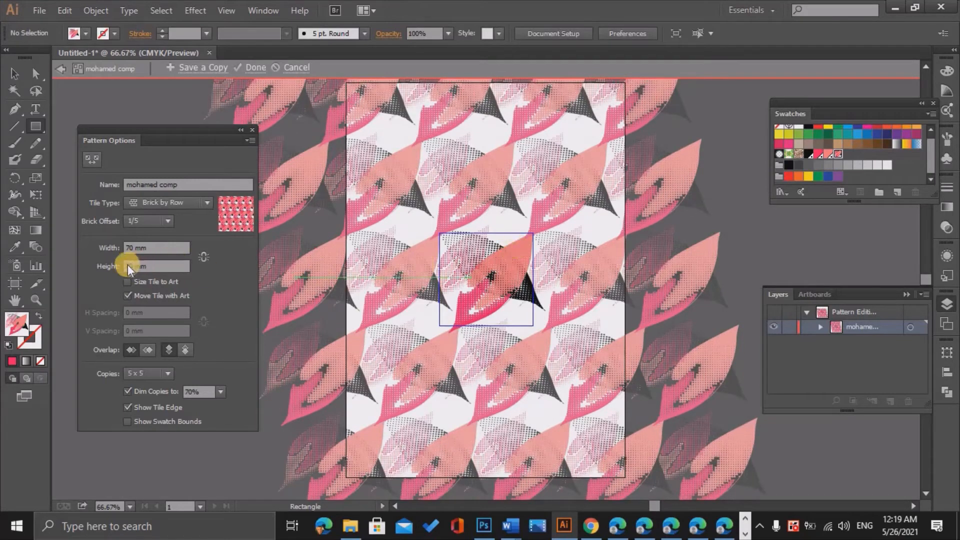
double_click(131, 271)
type("6")
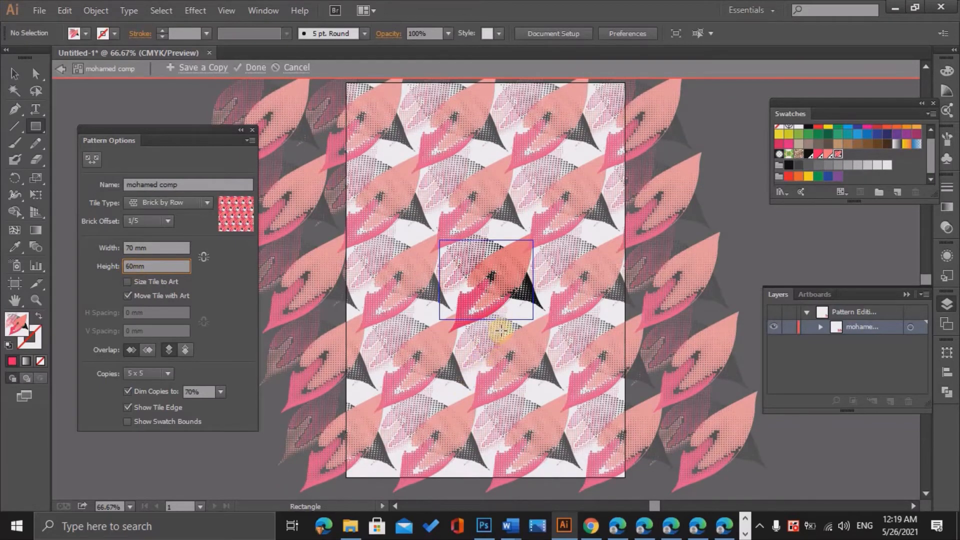
left_click(485, 305)
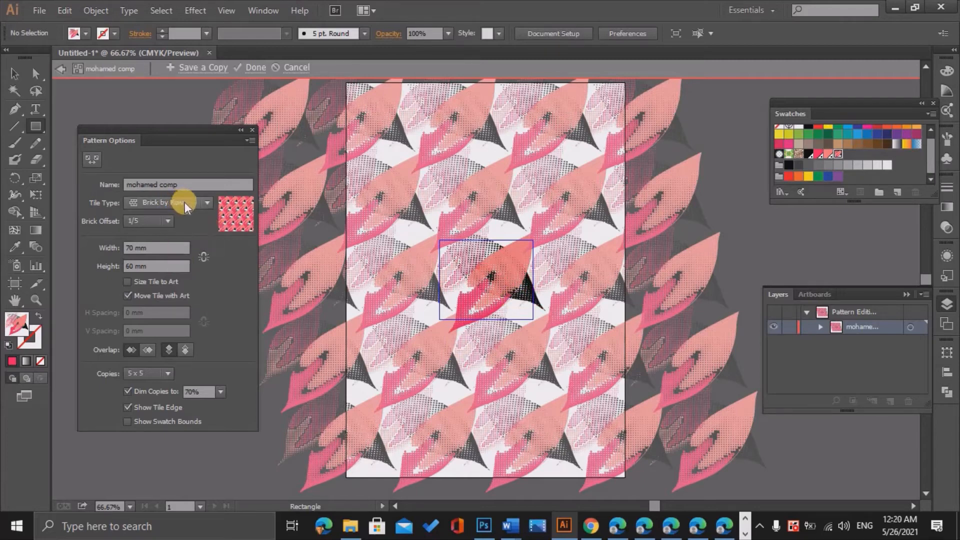
Step: Set the pattern's brick offset to 4/5 and its tile width to 80 mm
left_click(169, 218)
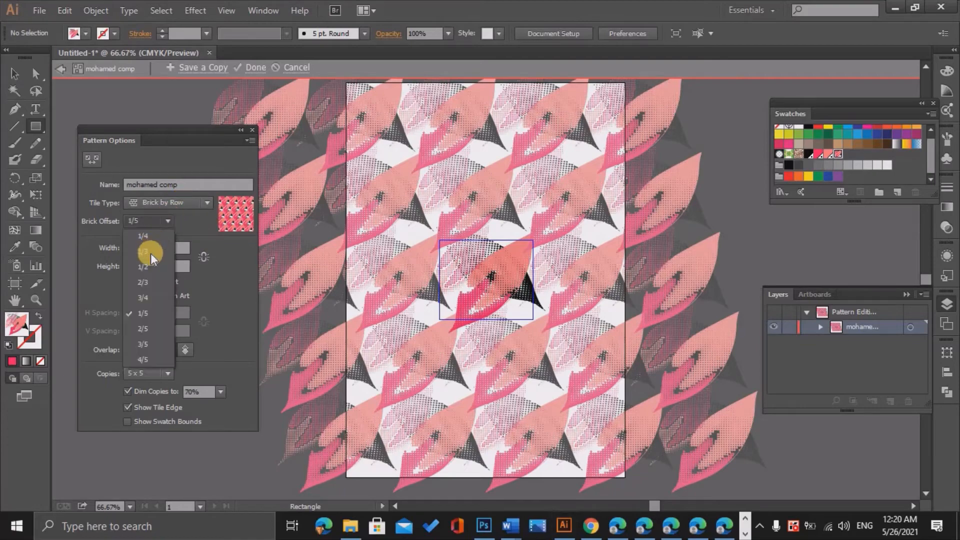
left_click(150, 254)
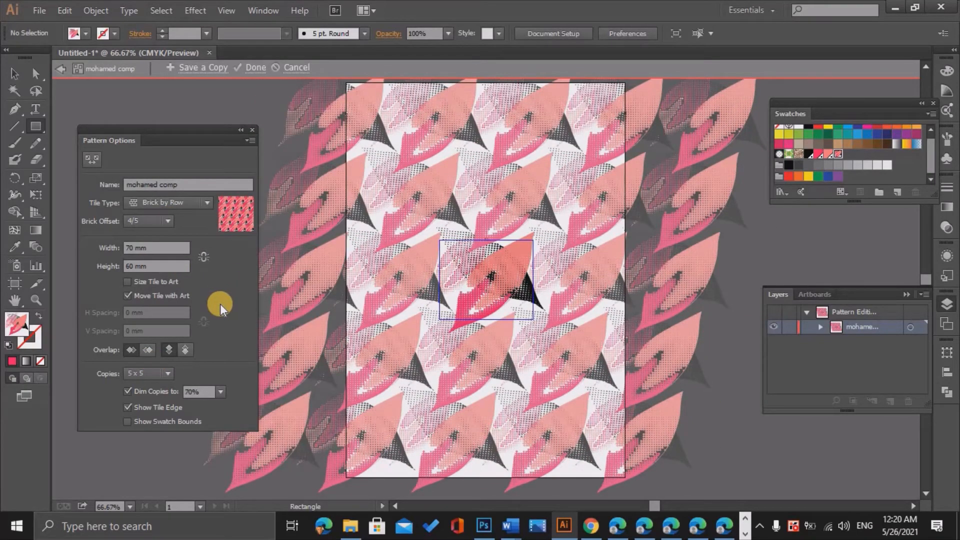
left_click(131, 248)
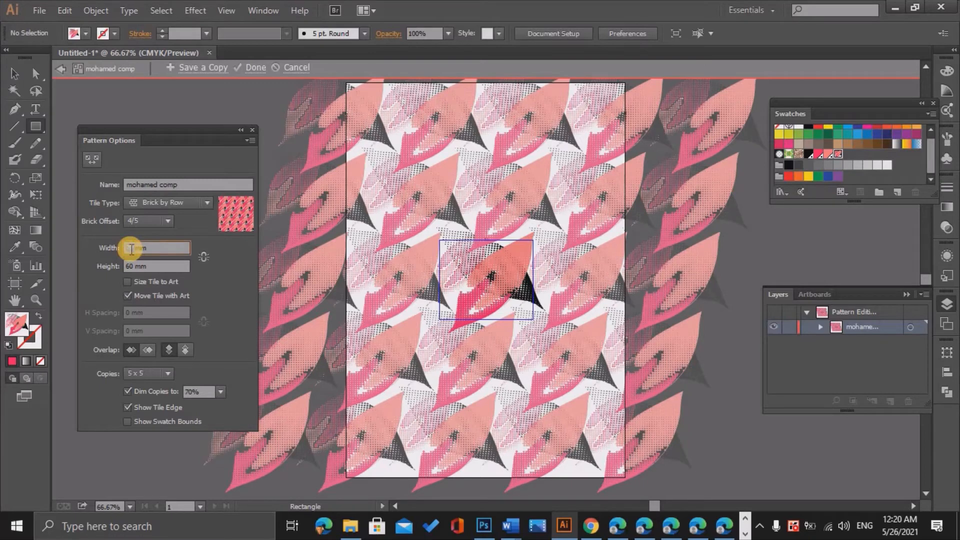
double_click(131, 248)
type("80")
left_click(235, 307)
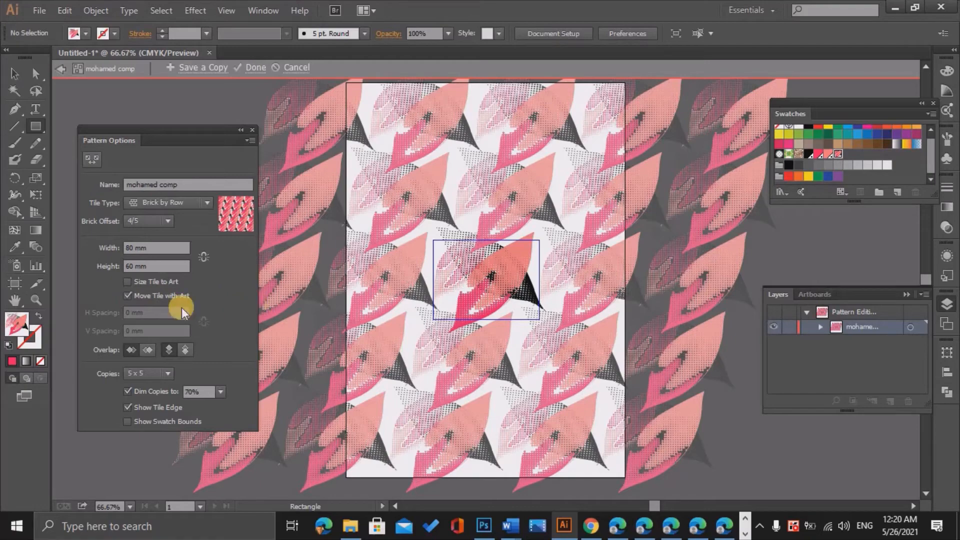
Step: Turn on Size Tile to Art and set the previewed pattern copies to 3 x 3
left_click(145, 284)
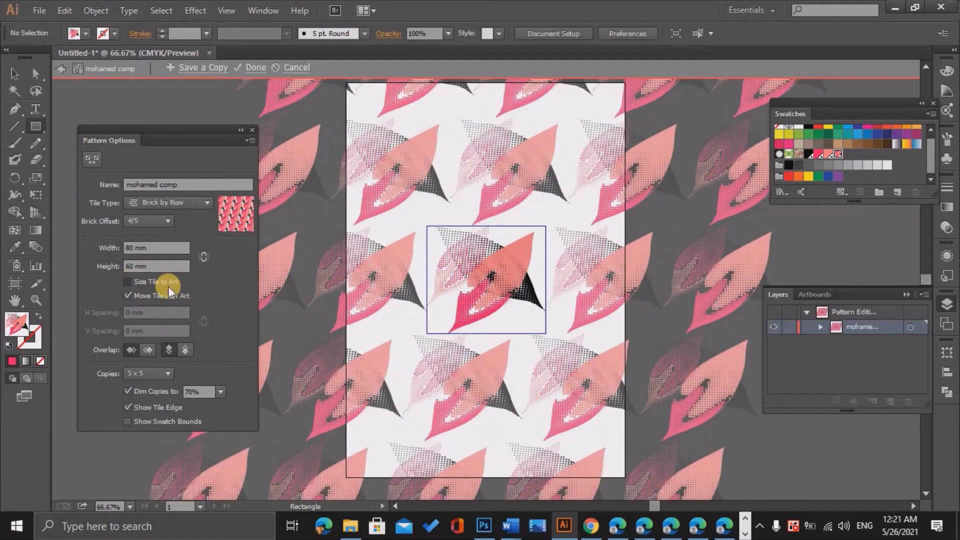
left_click(199, 284)
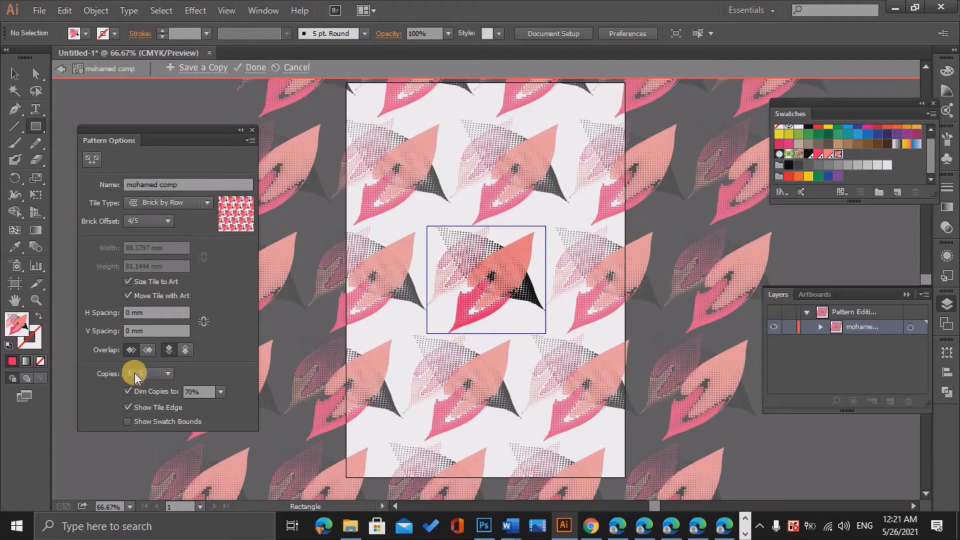
left_click(168, 376)
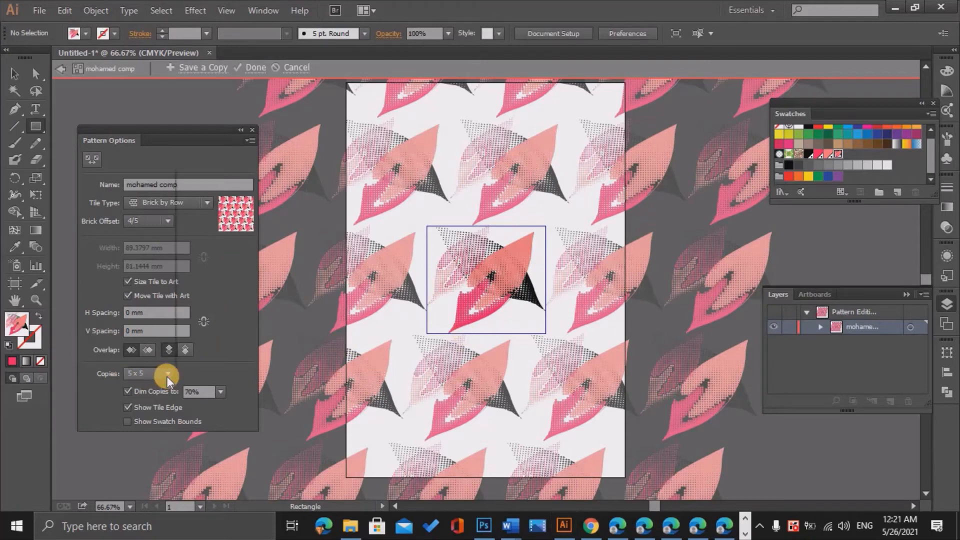
left_click(151, 188)
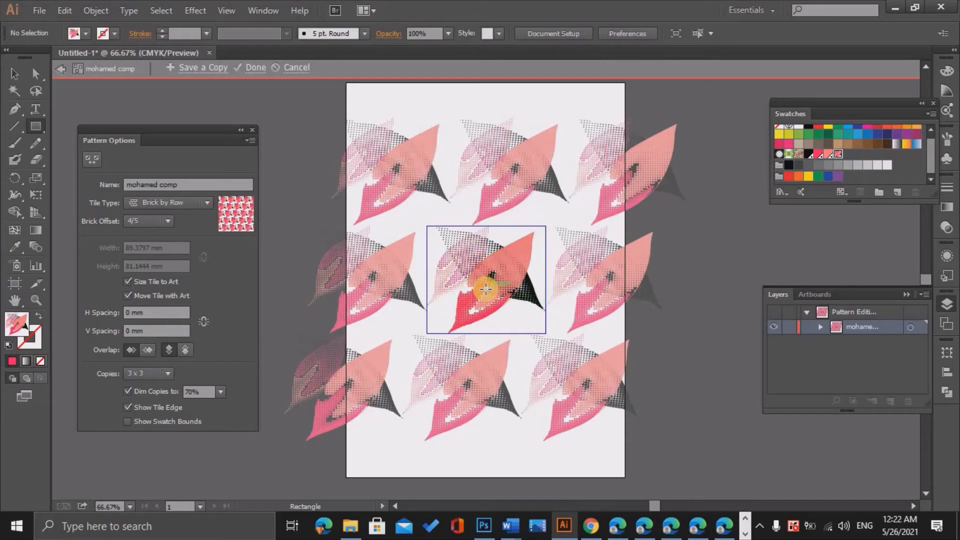
Step: Toggle the tile edge display off and back on, and turn on the swatch bounds display
left_click(126, 408)
left_click(126, 408)
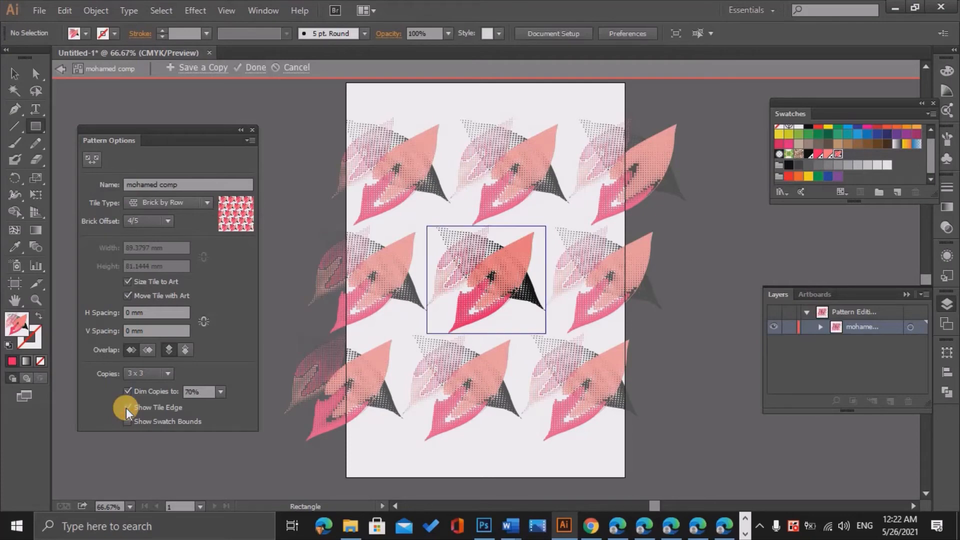
left_click(126, 408)
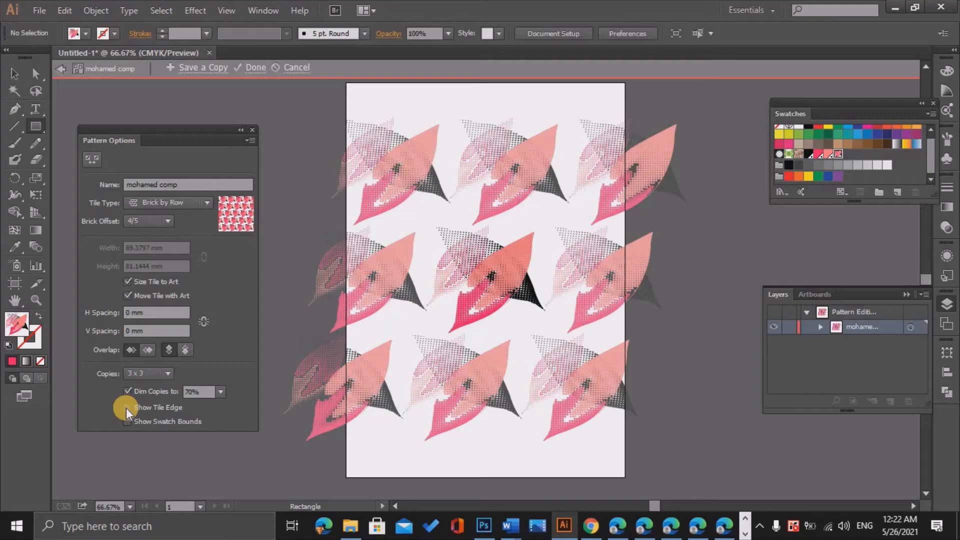
left_click(128, 407)
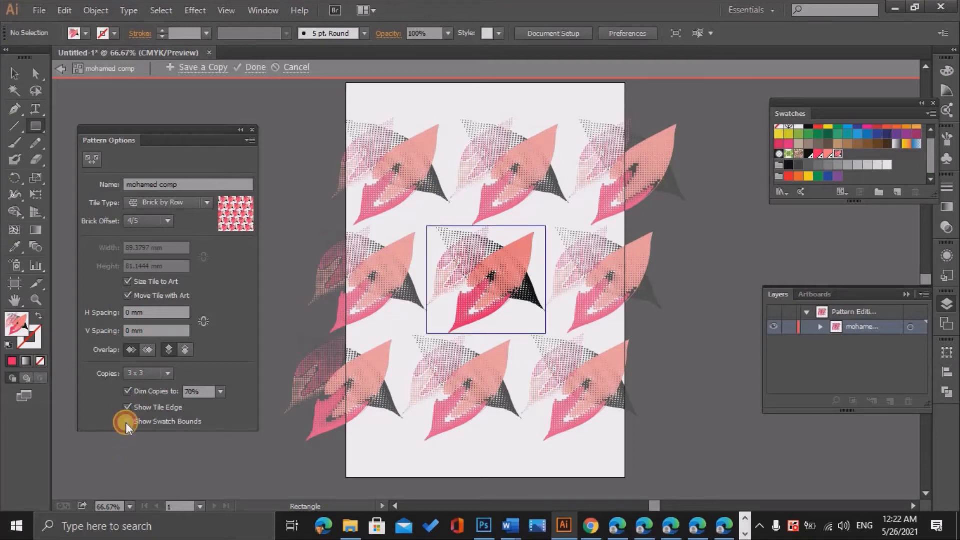
left_click(128, 422)
left_click(128, 421)
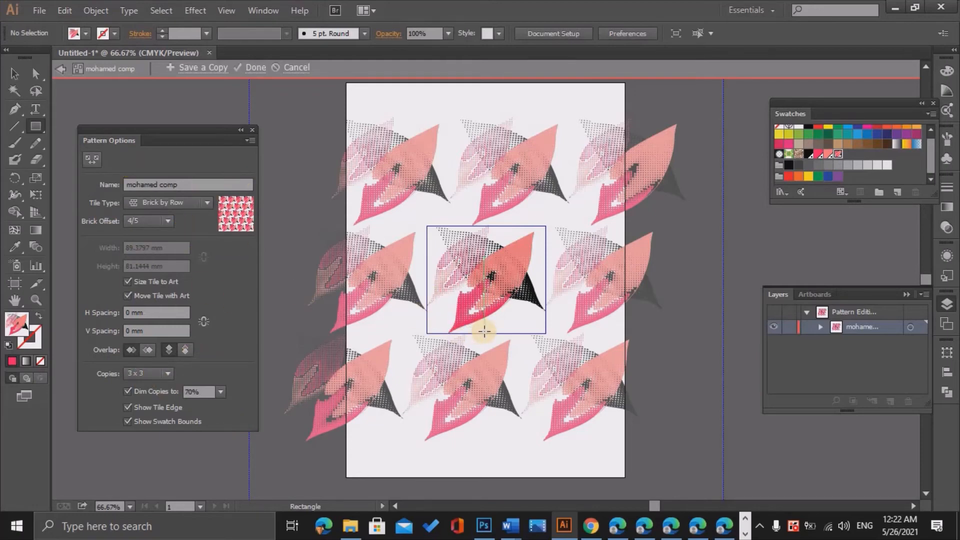
Step: Select the large coral leaf group inside the central pattern tile and rotate it slightly clockwise
key("ctrl+plus")
key("ctrl+plus")
key("ctrl+plus")
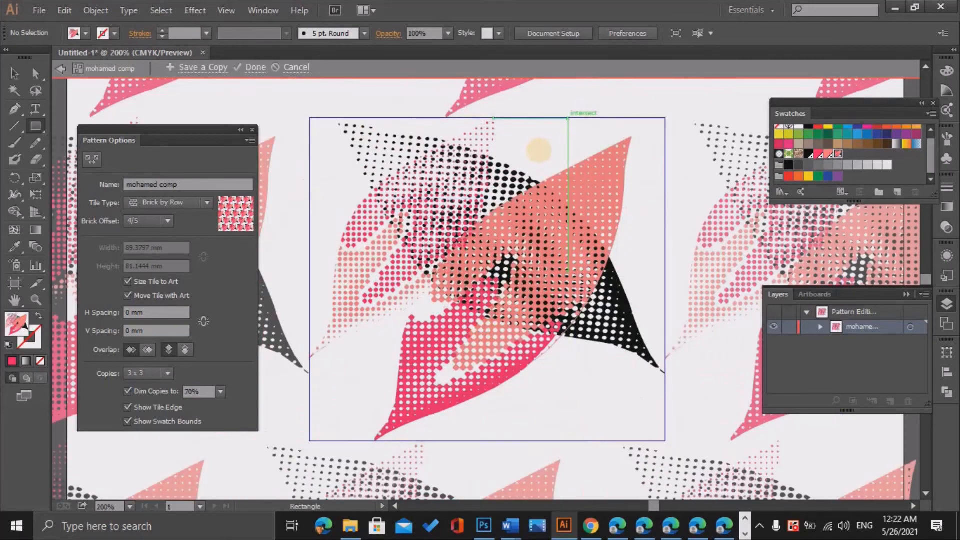
left_click(15, 74)
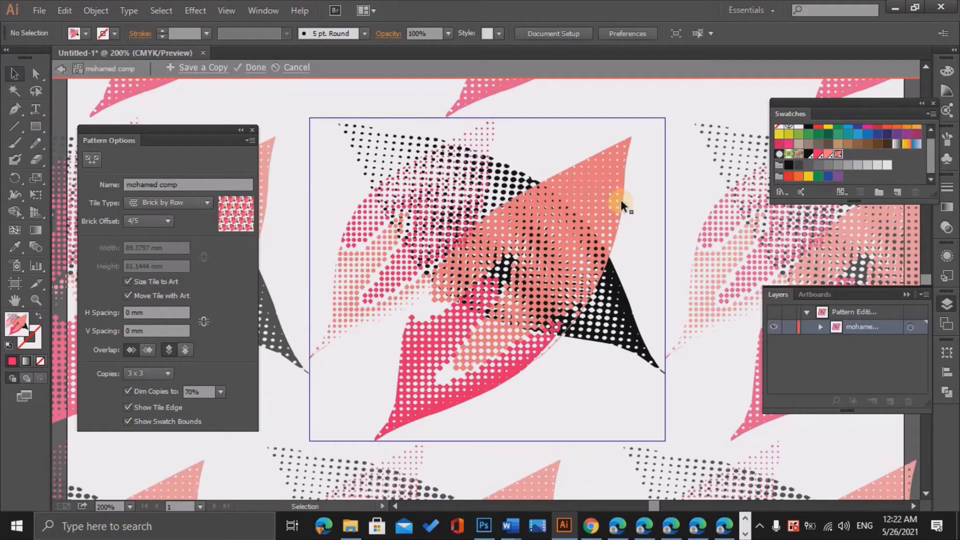
left_click_drag(611, 185, 622, 163)
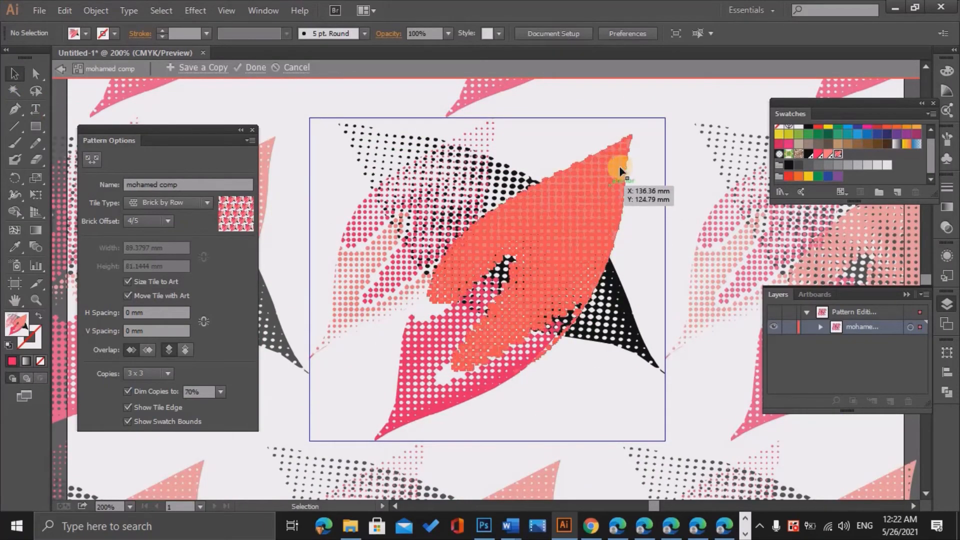
left_click(627, 149)
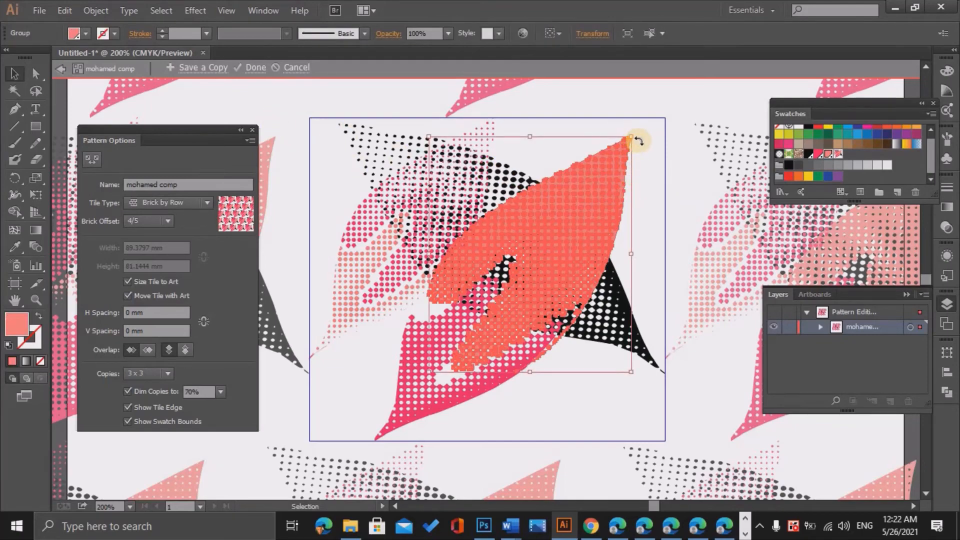
left_click_drag(632, 142, 665, 186)
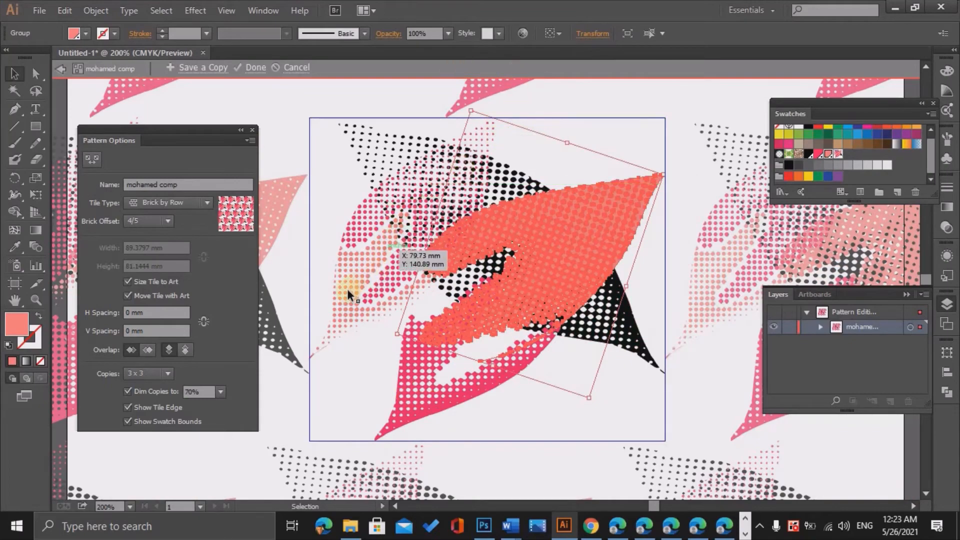
Step: Exit pattern editing and bring the whole pattern-filled artboard into view
key("Escape")
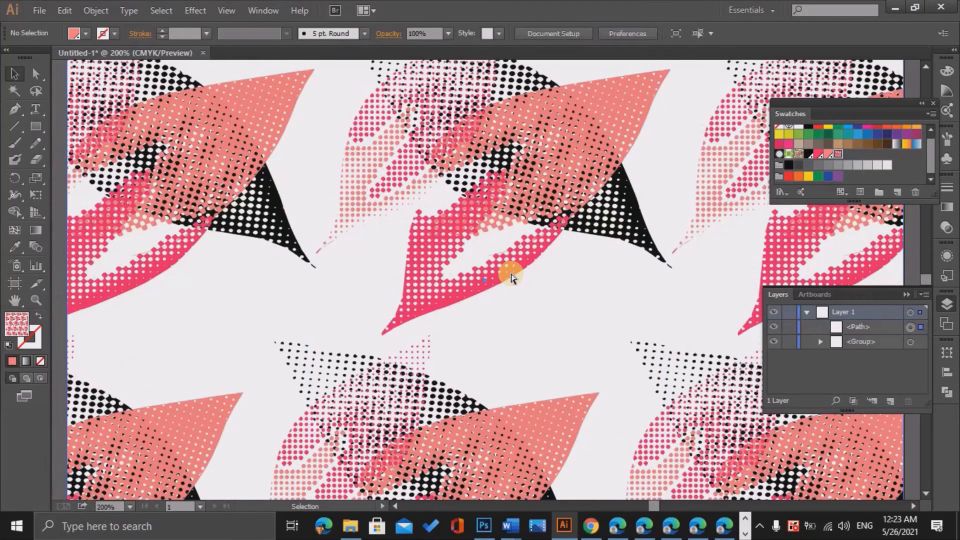
key("ctrl+minus")
key("ctrl+minus")
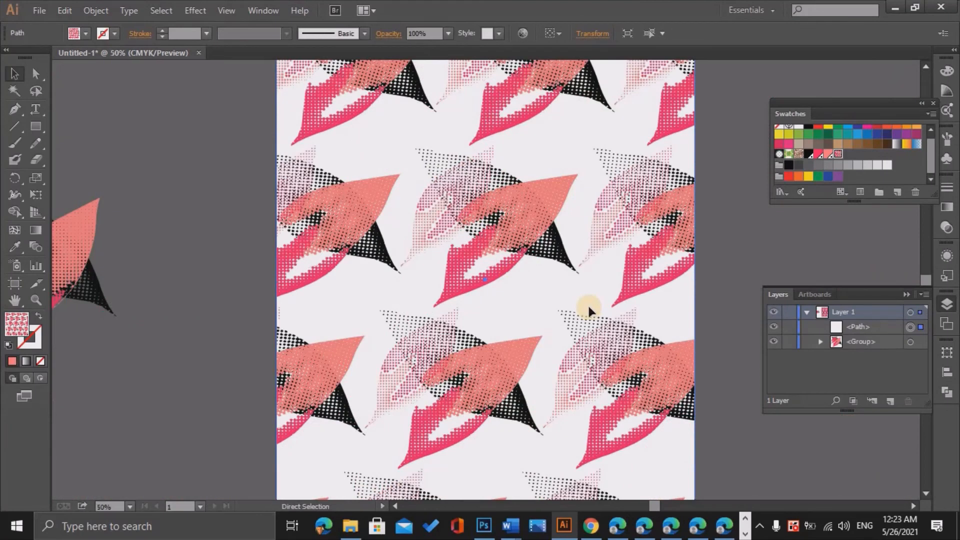
key("ctrl+minus")
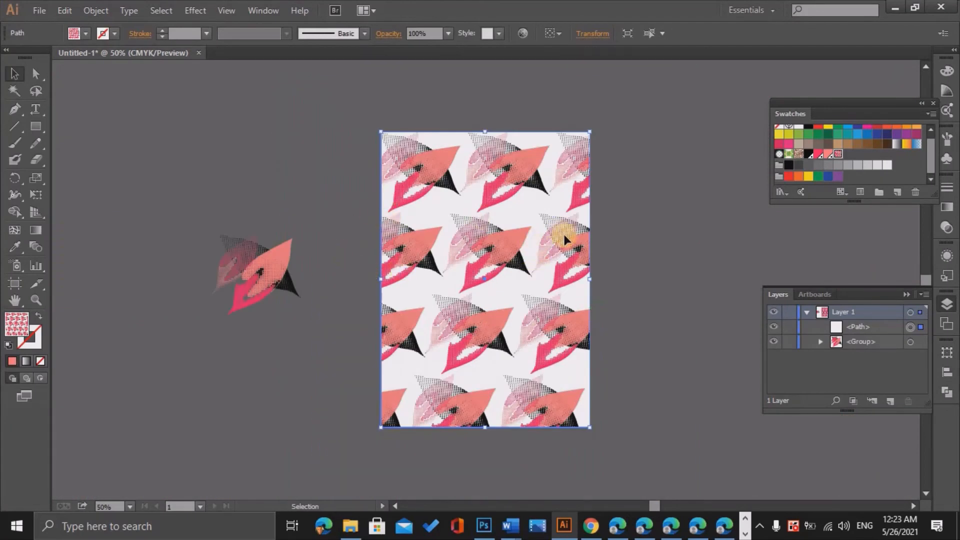
Step: Reopen the leaf pattern swatch for editing and place a copy of the black halftone leaf below the other leaves in the tile
left_click(840, 154)
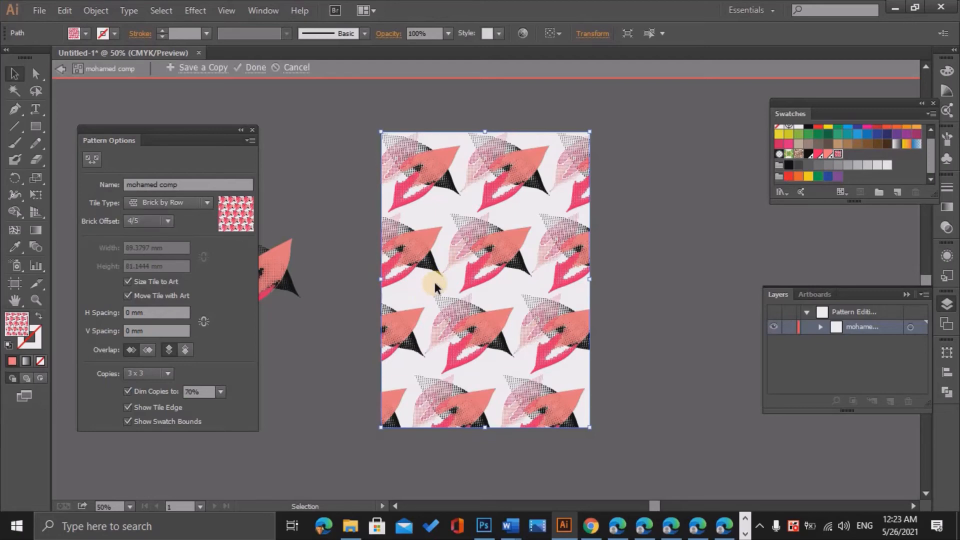
left_click(513, 288)
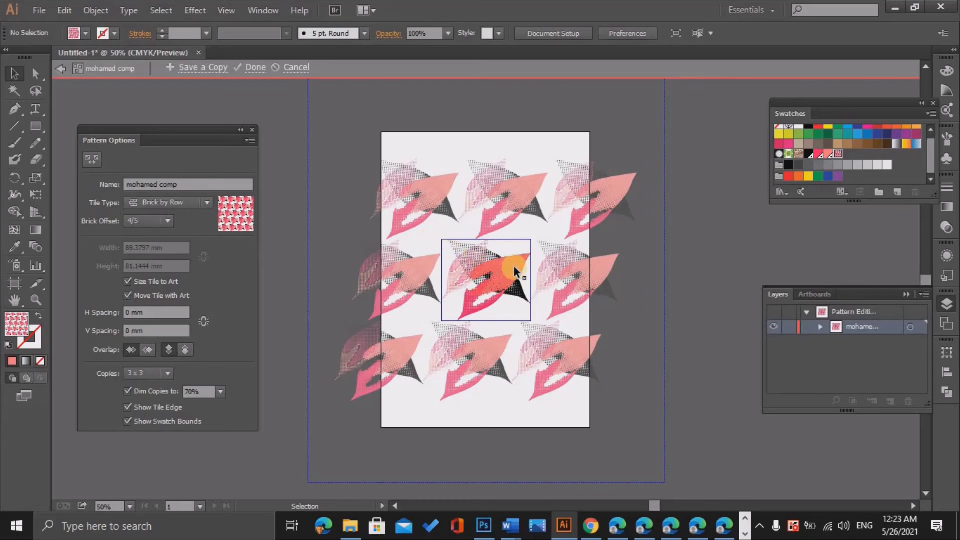
left_click(515, 293)
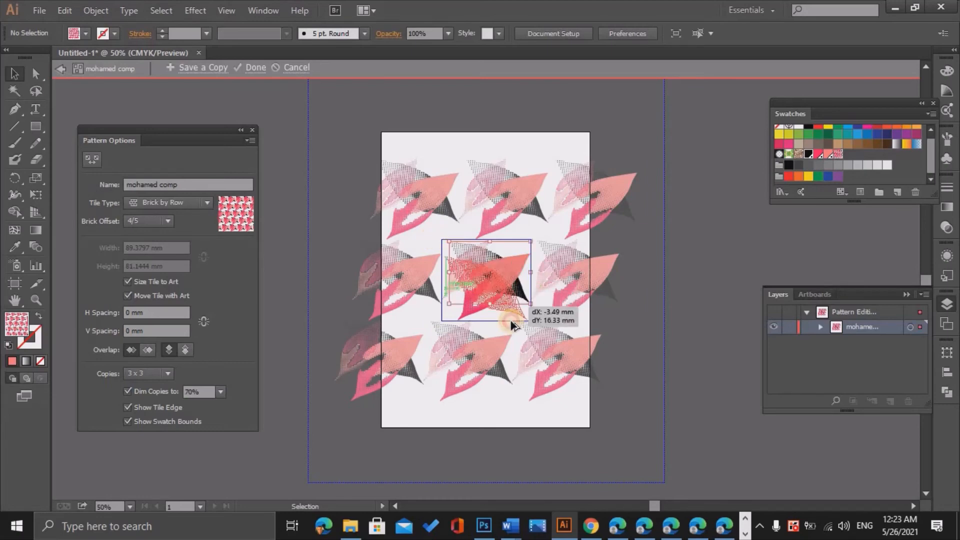
left_click_drag(511, 323, 533, 348)
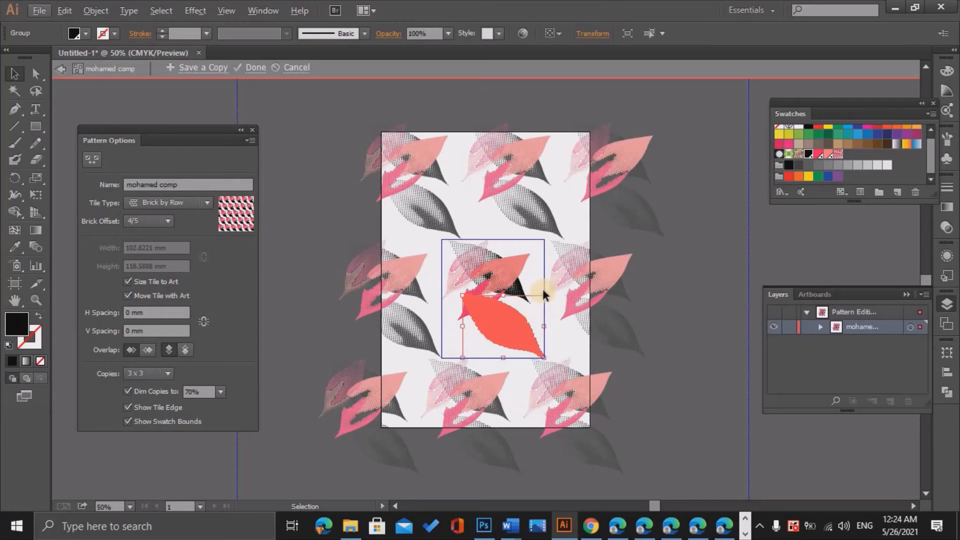
Step: Rotate the copied black leaf until it lies nearly horizontal, place it beneath the pink leaf, and finish editing the pattern
left_click_drag(545, 295, 507, 400)
left_click_drag(532, 342, 545, 329)
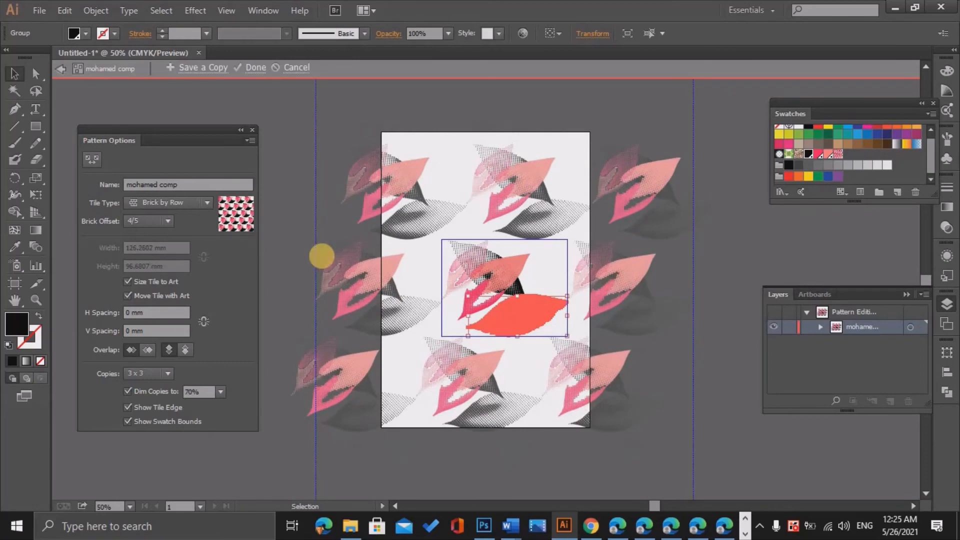
left_click(310, 228)
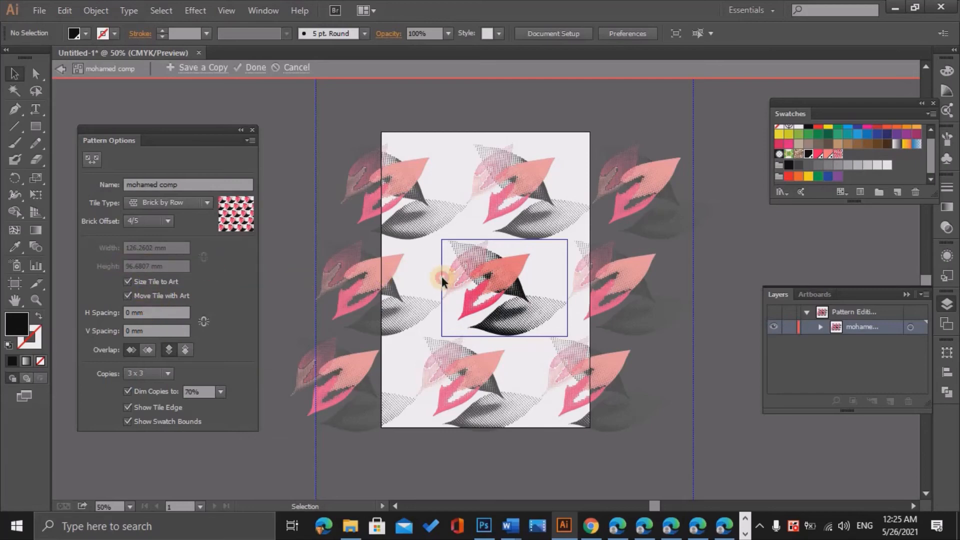
left_click(255, 67)
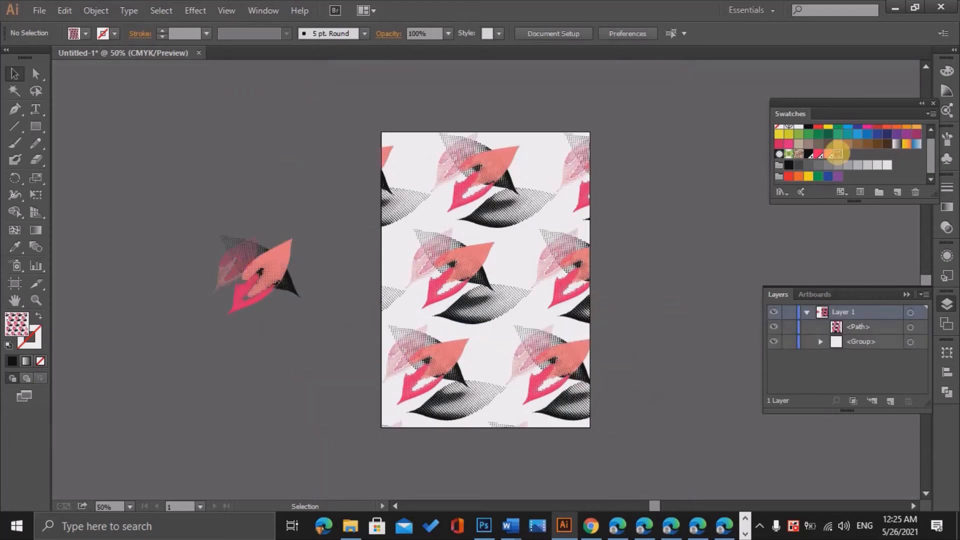
Step: Reopen the leaf pattern, turn off Size Tile to Art, and set the tile width to 100 mm
double_click(838, 154)
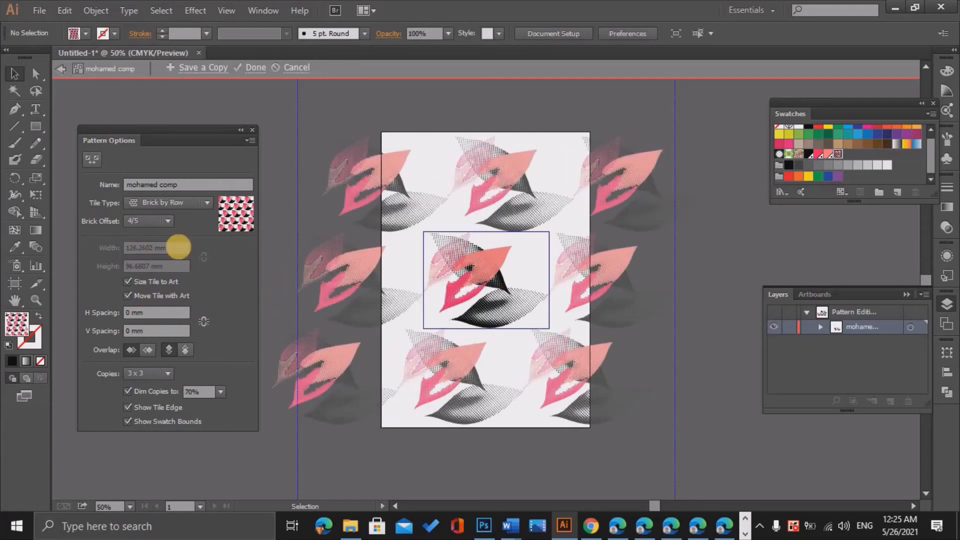
left_click(170, 282)
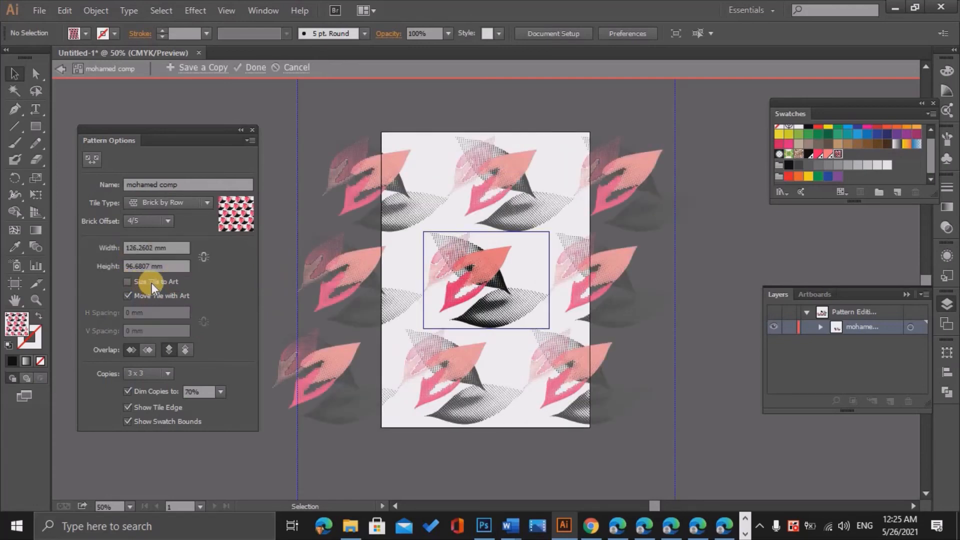
double_click(135, 246)
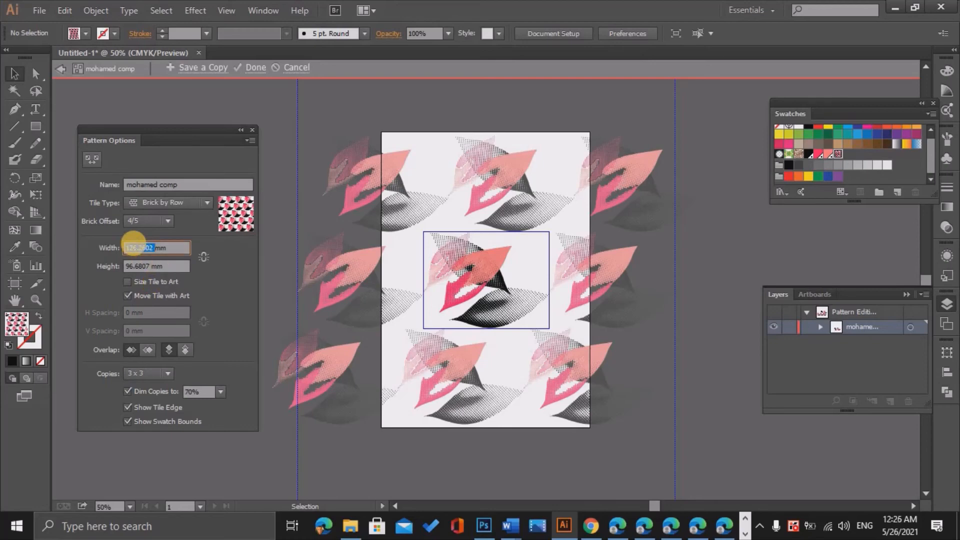
key("BackSpace")
type("100")
key("Return")
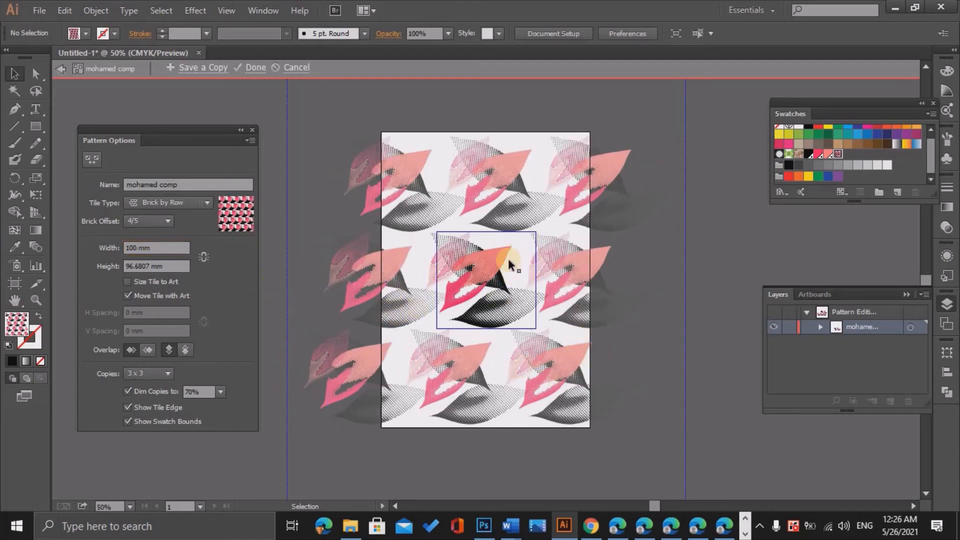
Step: Change the tile type to Brick by Column, set the tile width to 90 mm, and finish editing the pattern
left_click(195, 204)
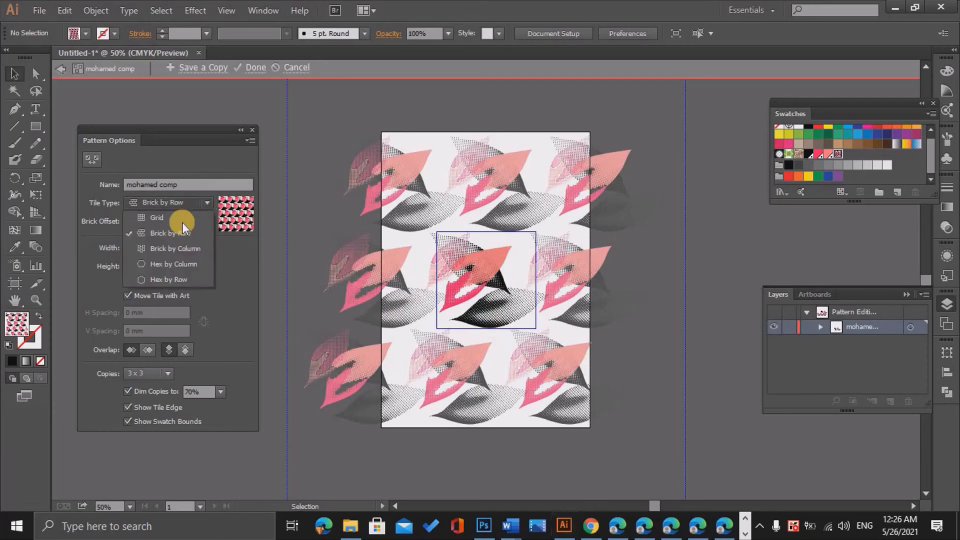
left_click(171, 247)
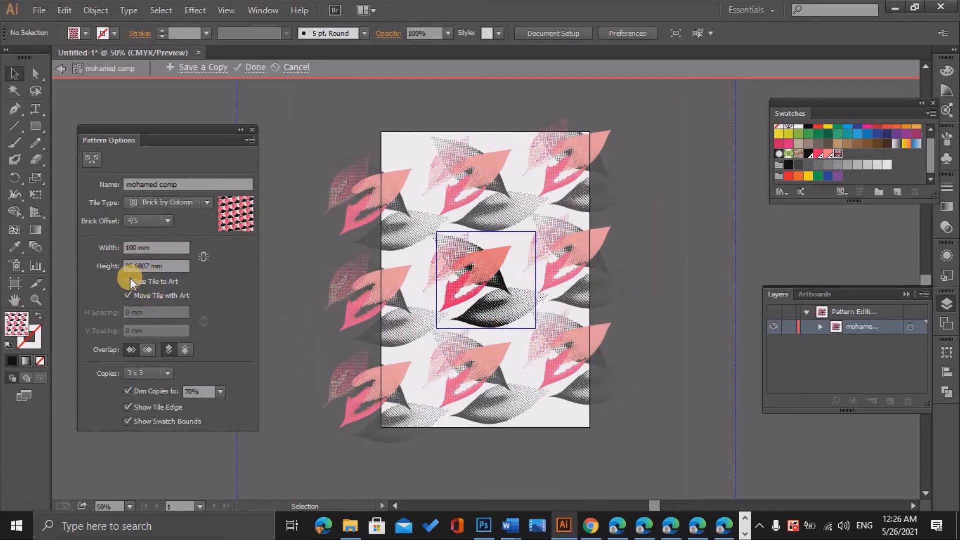
double_click(132, 247)
type("8")
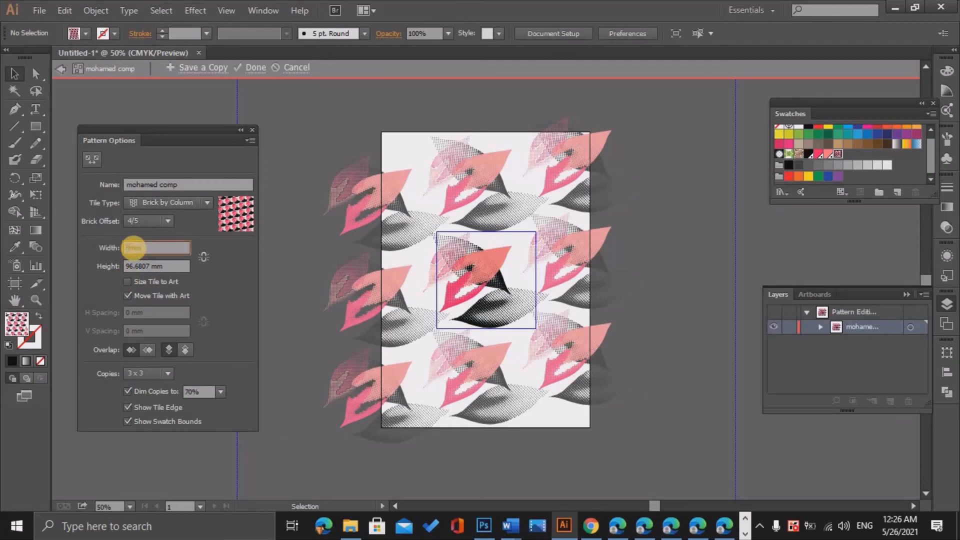
key("Return")
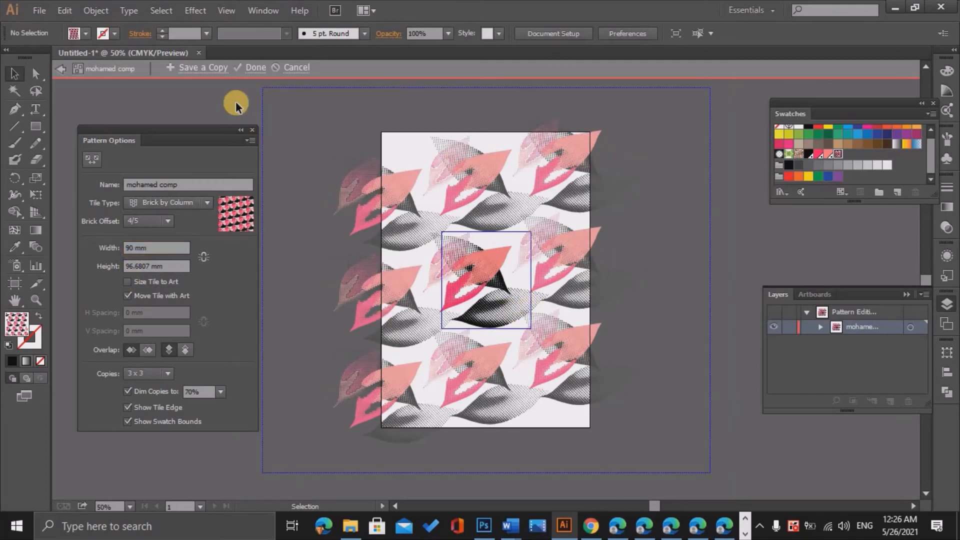
left_click(256, 67)
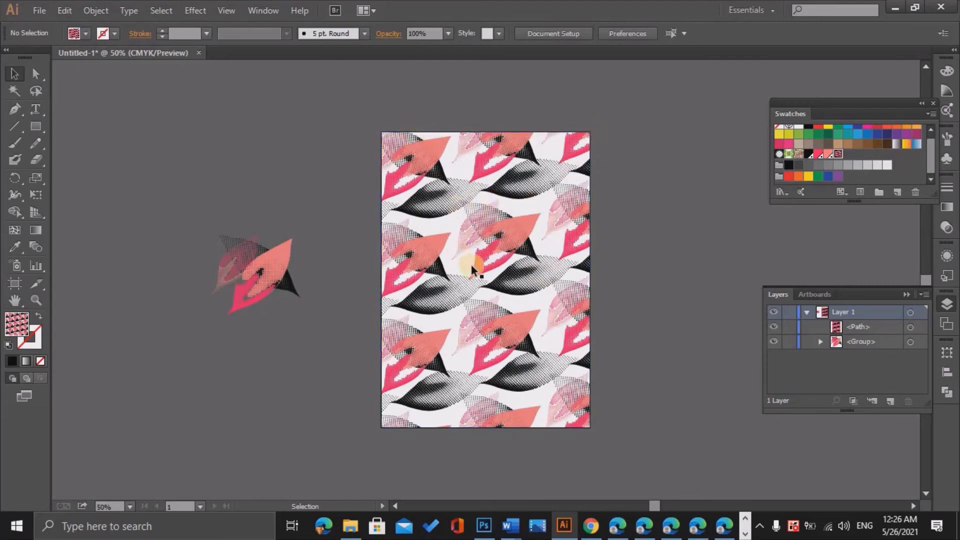
Step: Reopen the leaf pattern swatch for editing and open its tile height value
double_click(839, 154)
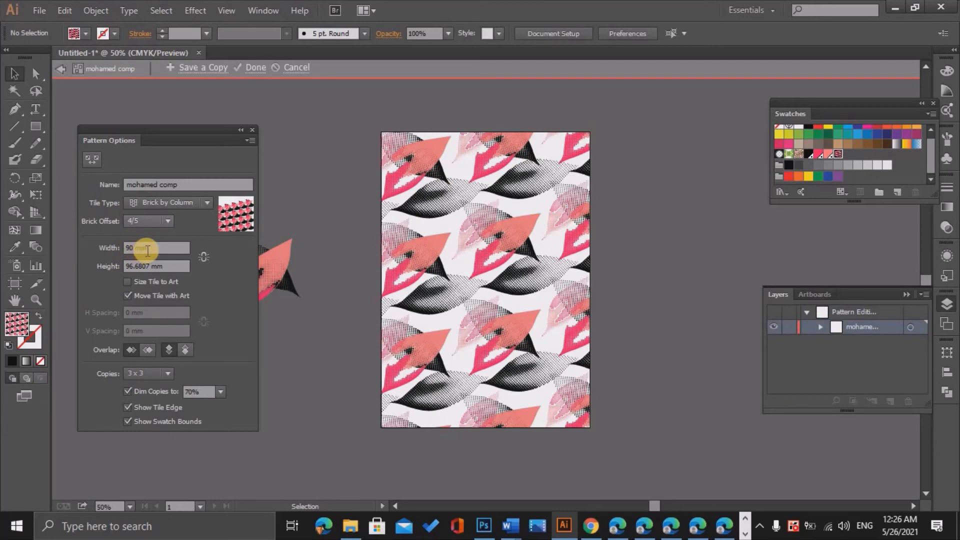
type("90")
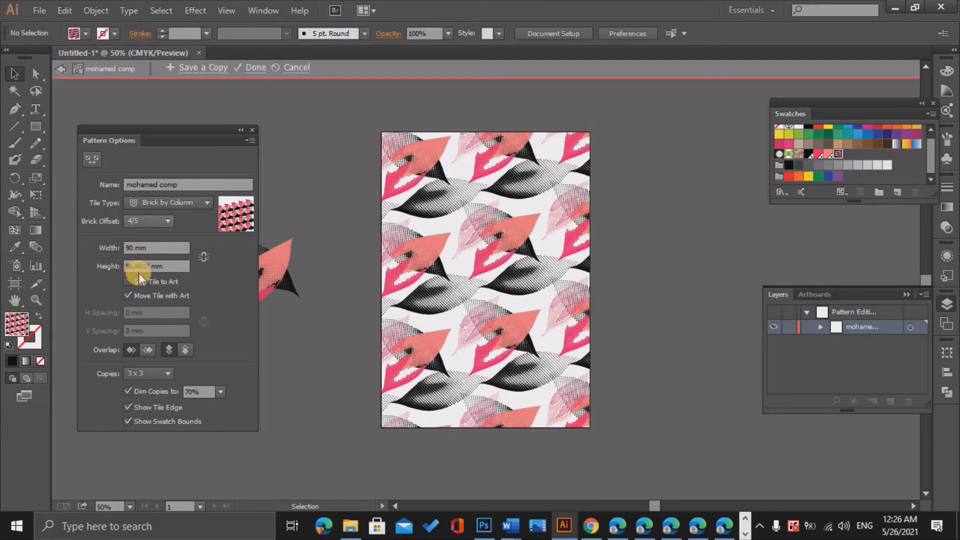
left_click(142, 268)
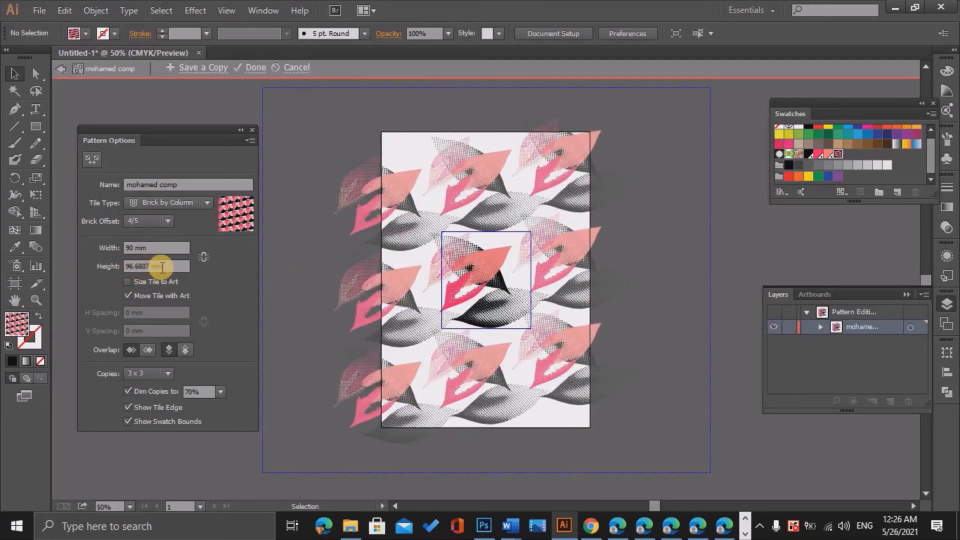